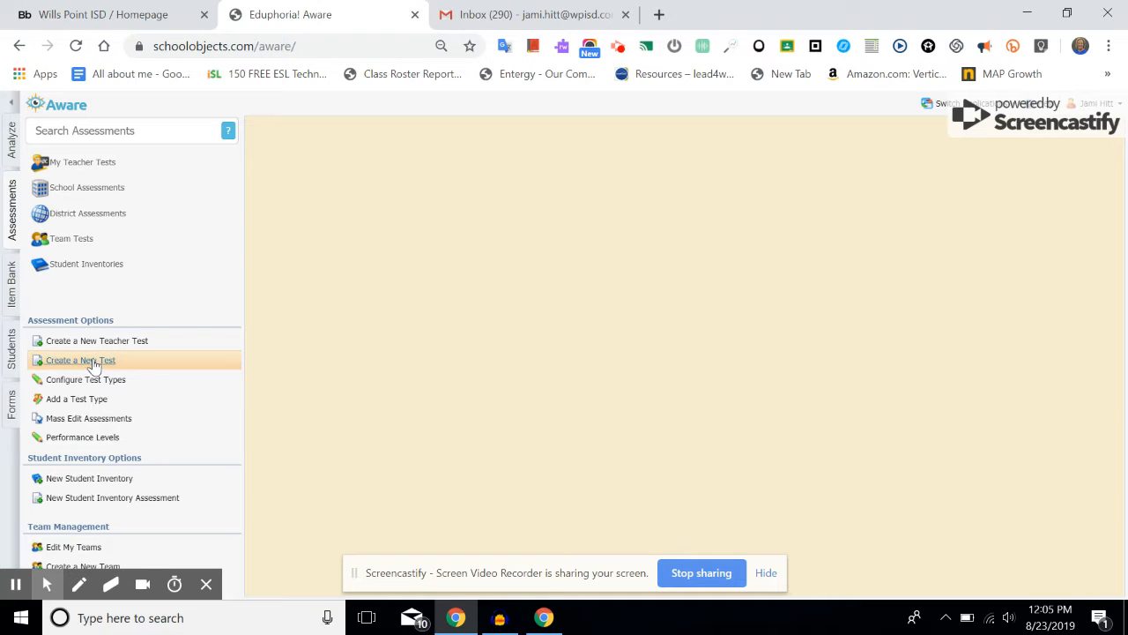
# Step: Browse District Assessments > Middle School > Pending Administrations > Sixth > ELA and open the 2018-2019 Grade 6 Drama assessment
pyautogui.click(78, 362)
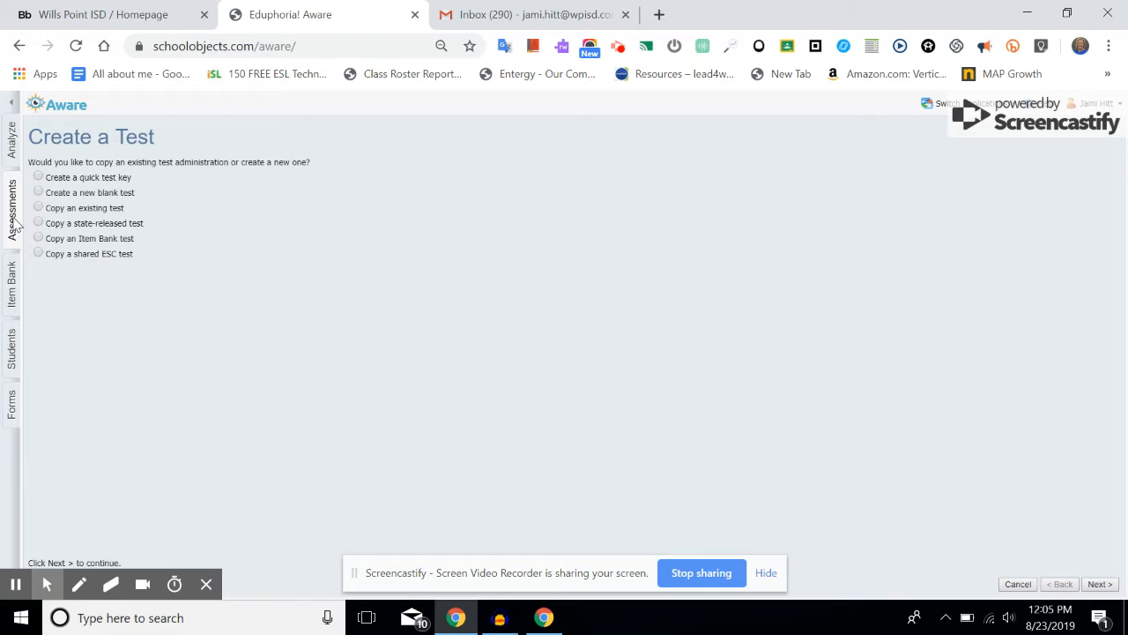
pyautogui.click(14, 217)
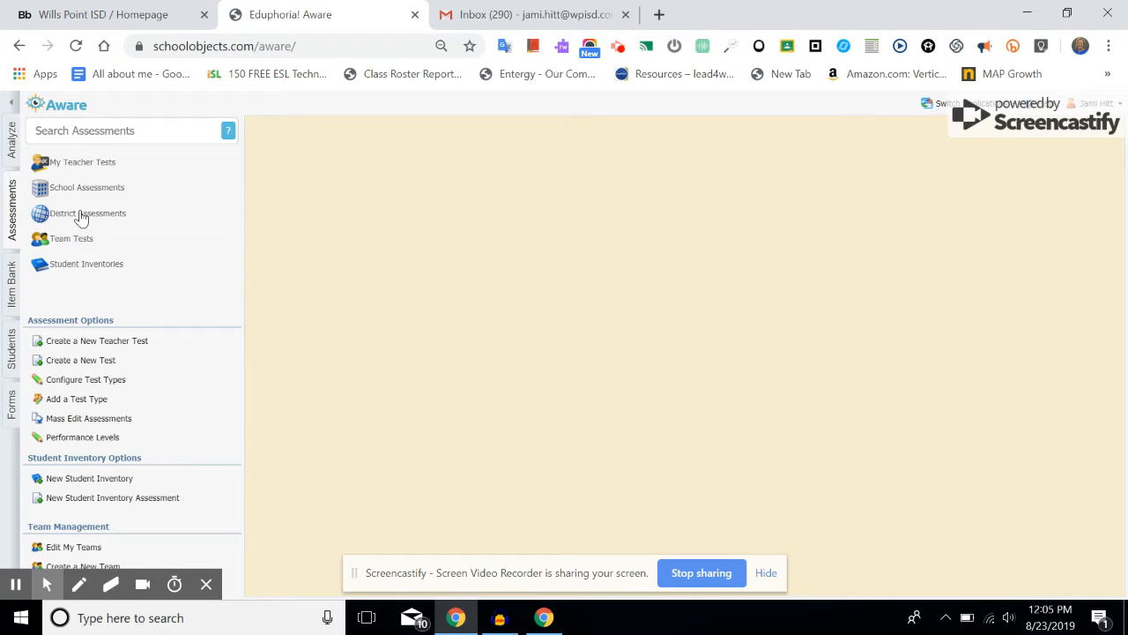
pyautogui.click(80, 216)
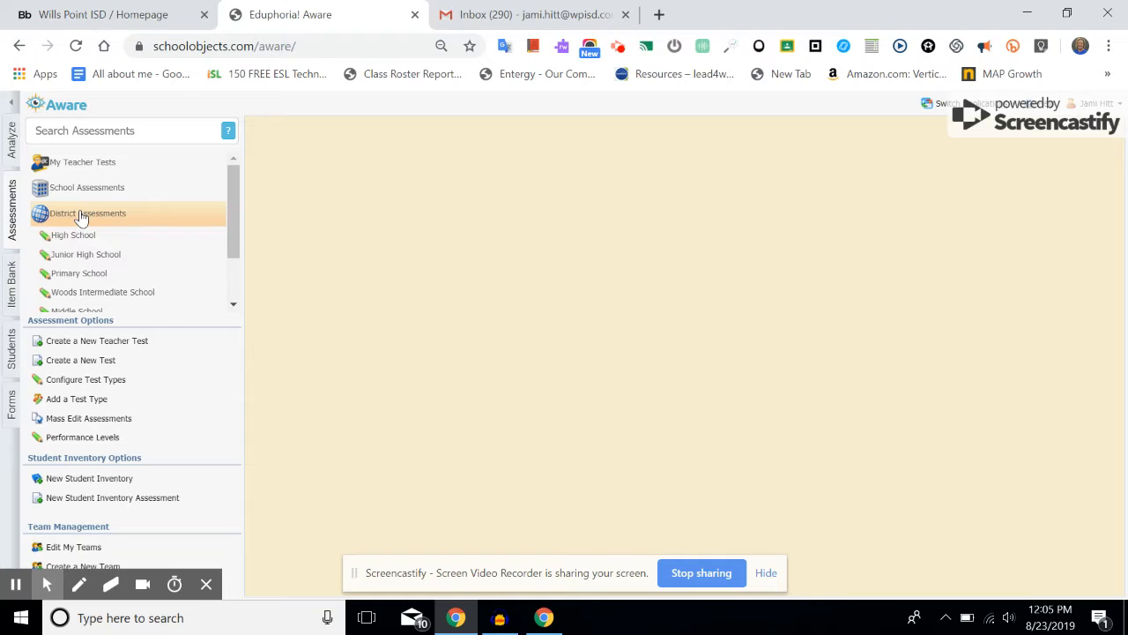
pyautogui.scroll(-1, 83, 291)
pyautogui.click(81, 272)
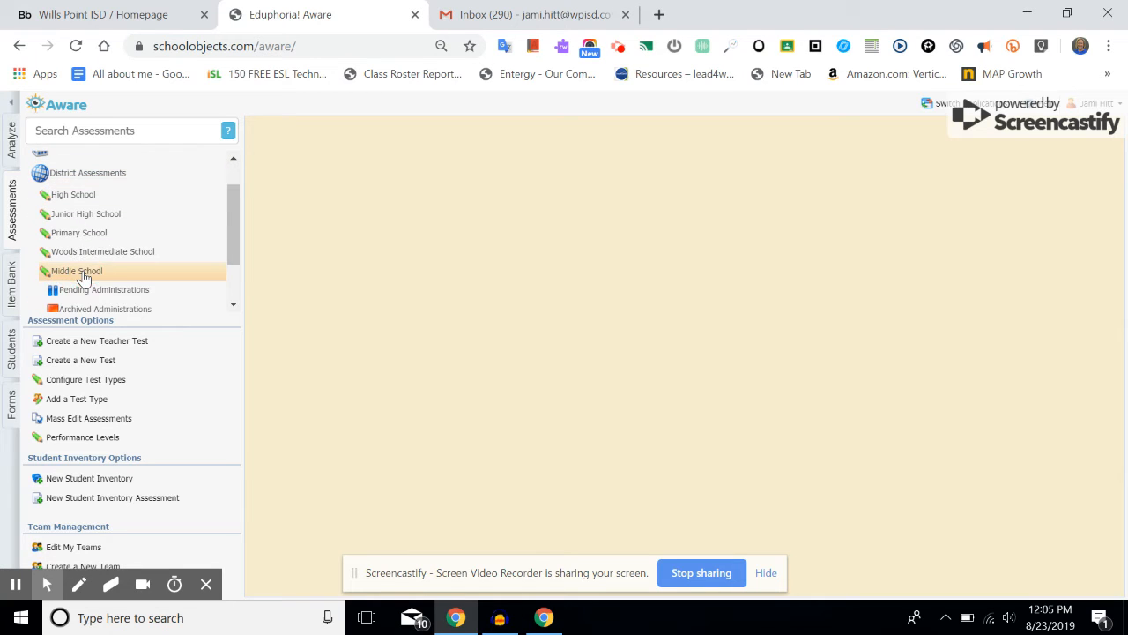
pyautogui.scroll(-1, 85, 256)
pyautogui.click(84, 250)
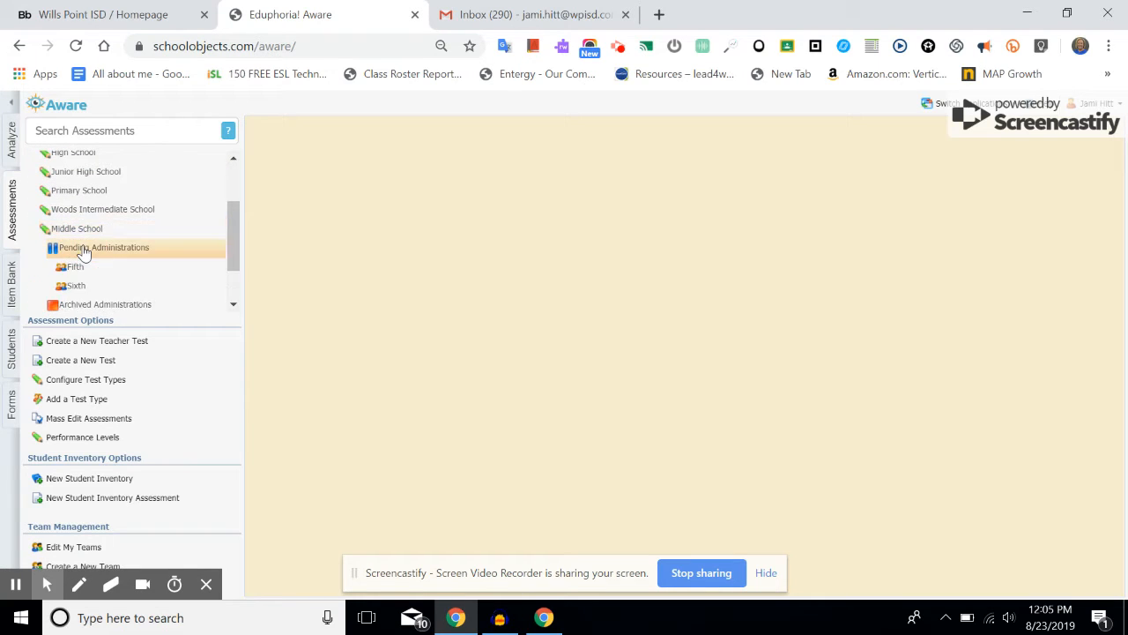
pyautogui.click(77, 287)
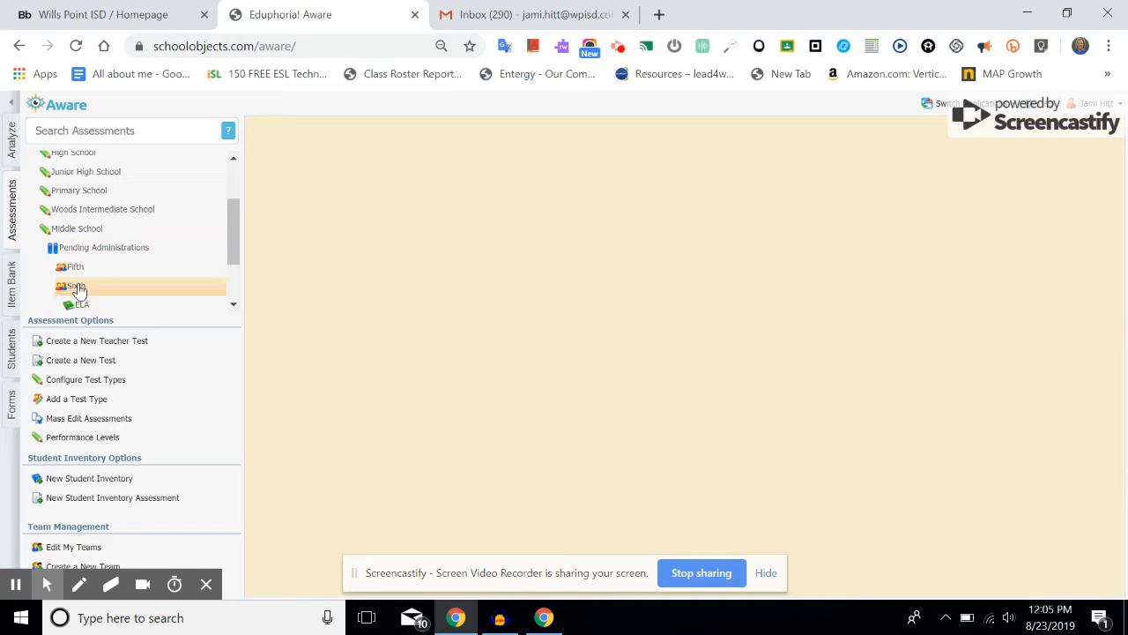
pyautogui.scroll(-1, 78, 289)
pyautogui.click(82, 262)
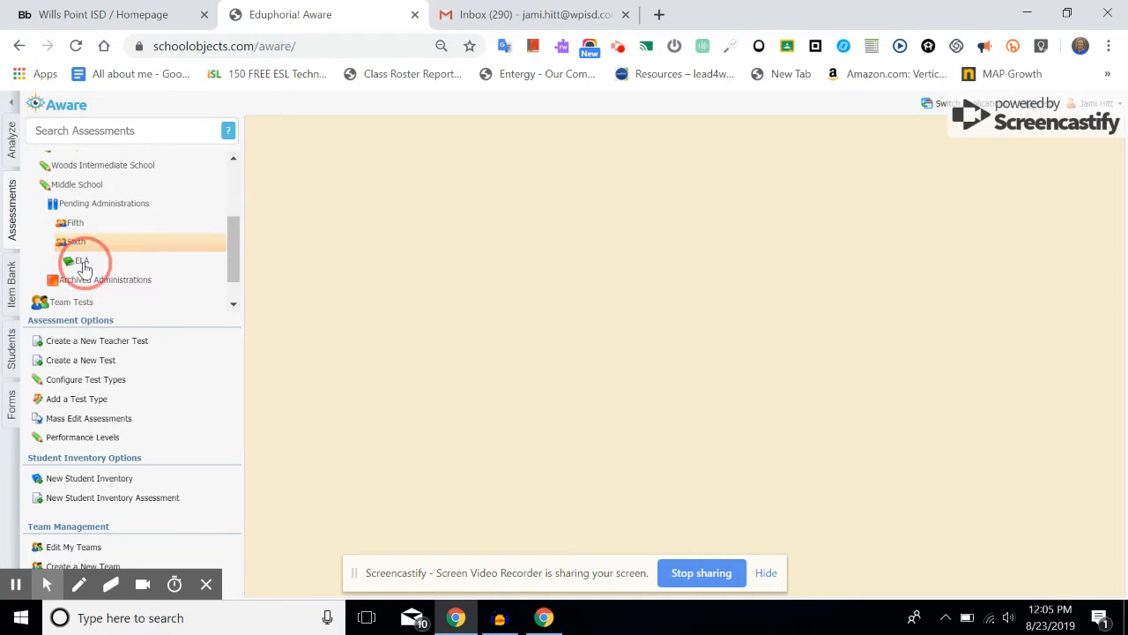
pyautogui.click(138, 289)
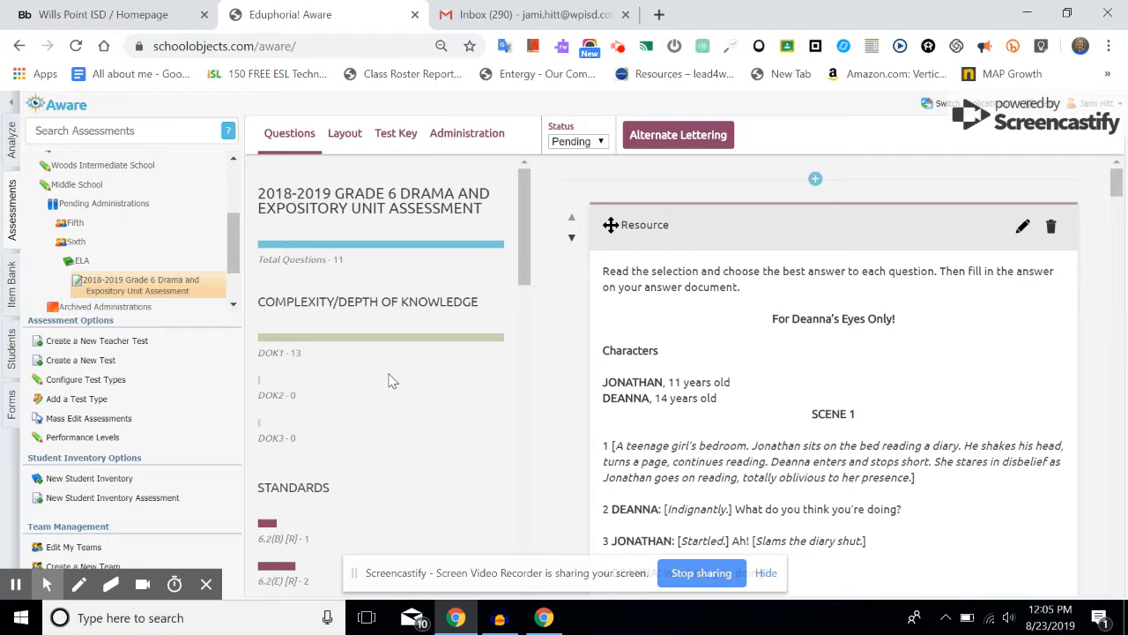
pyautogui.scroll(-4, 393, 381)
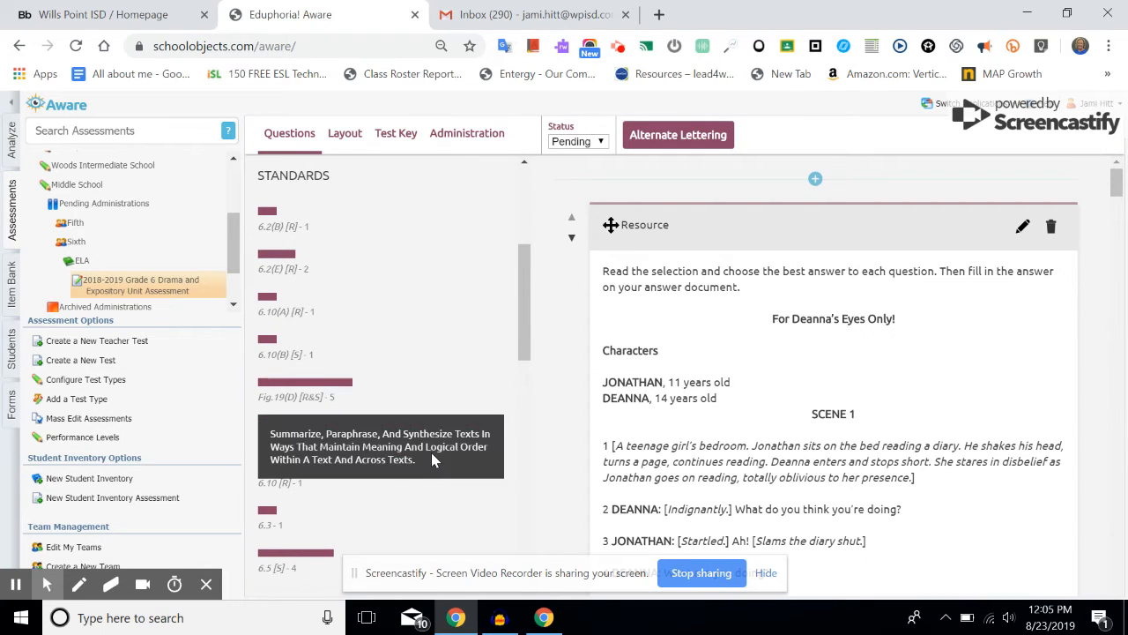
pyautogui.scroll(-1, 431, 453)
pyautogui.moveTo(431, 455)
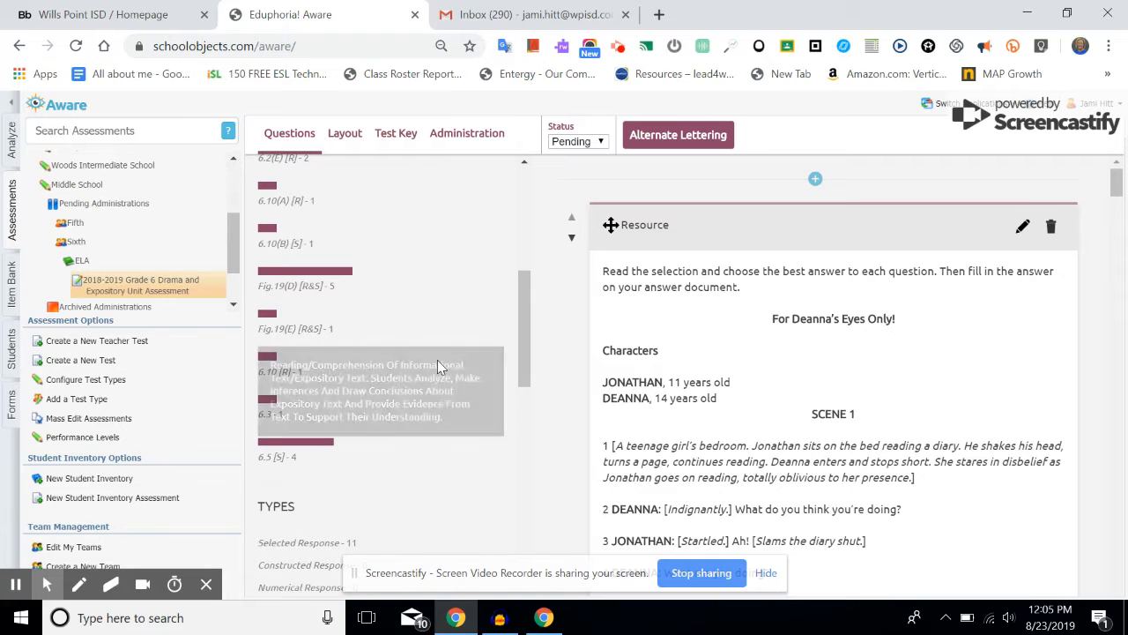
pyautogui.moveTo(445, 366)
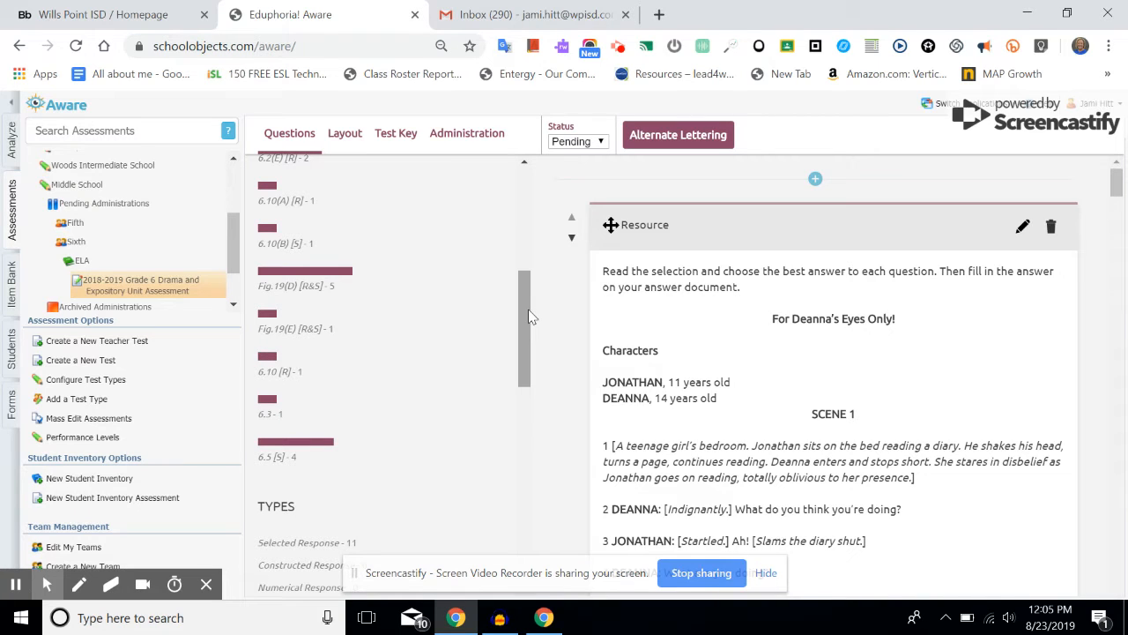
pyautogui.moveTo(529, 311); pyautogui.dragTo(527, 458)
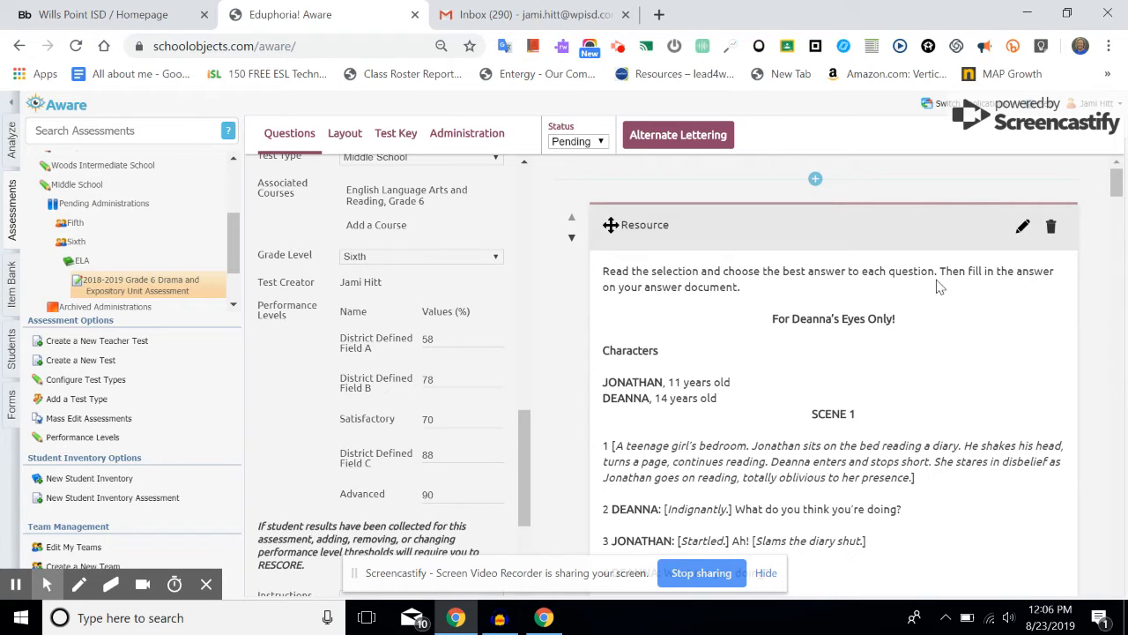
pyautogui.scroll(-3, 941, 349)
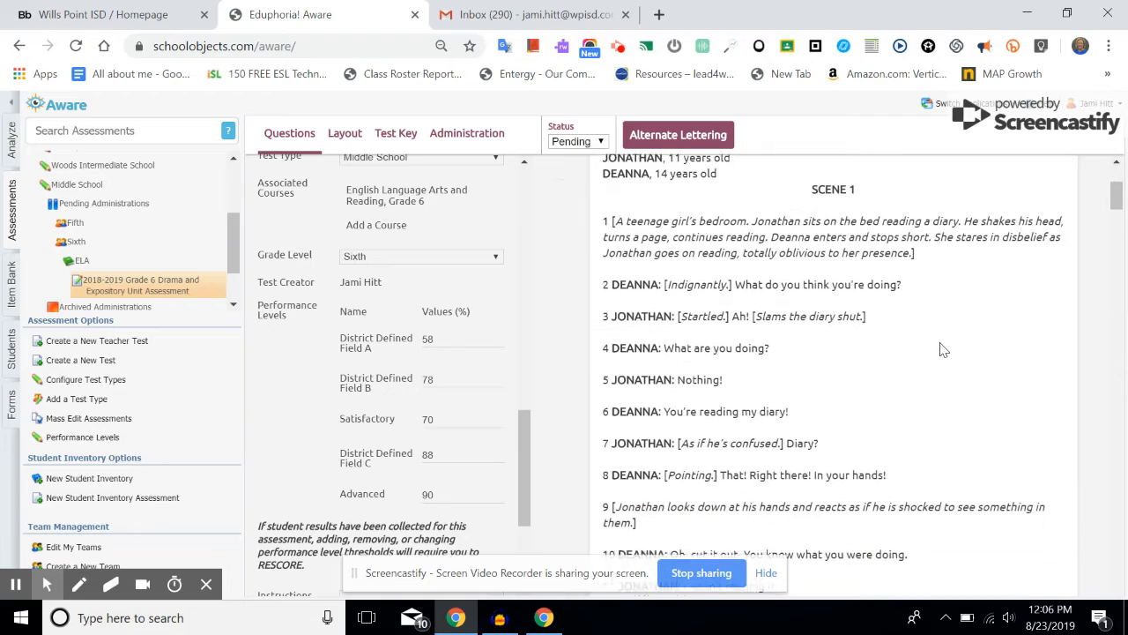
pyautogui.scroll(-15, 941, 349)
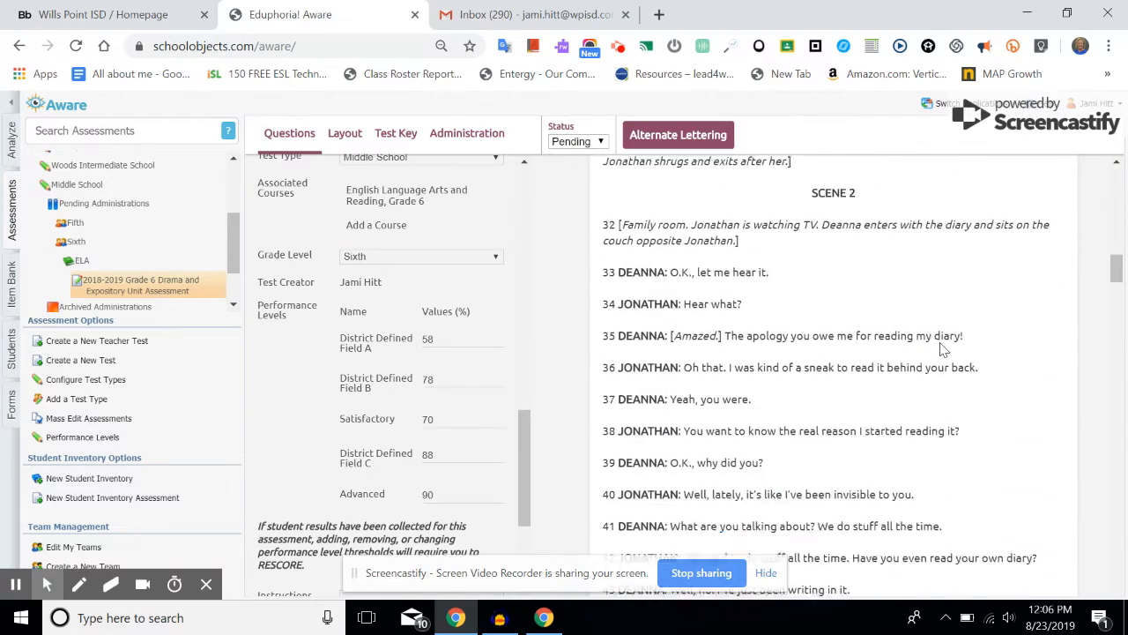
pyautogui.scroll(-8, 943, 350)
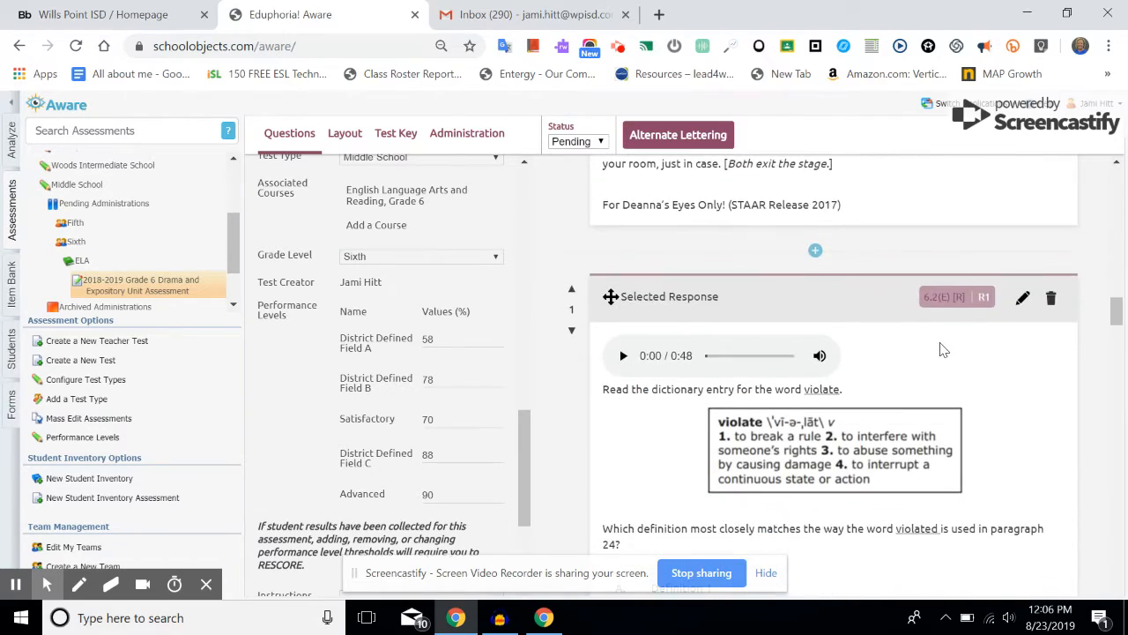
pyautogui.scroll(-1, 943, 349)
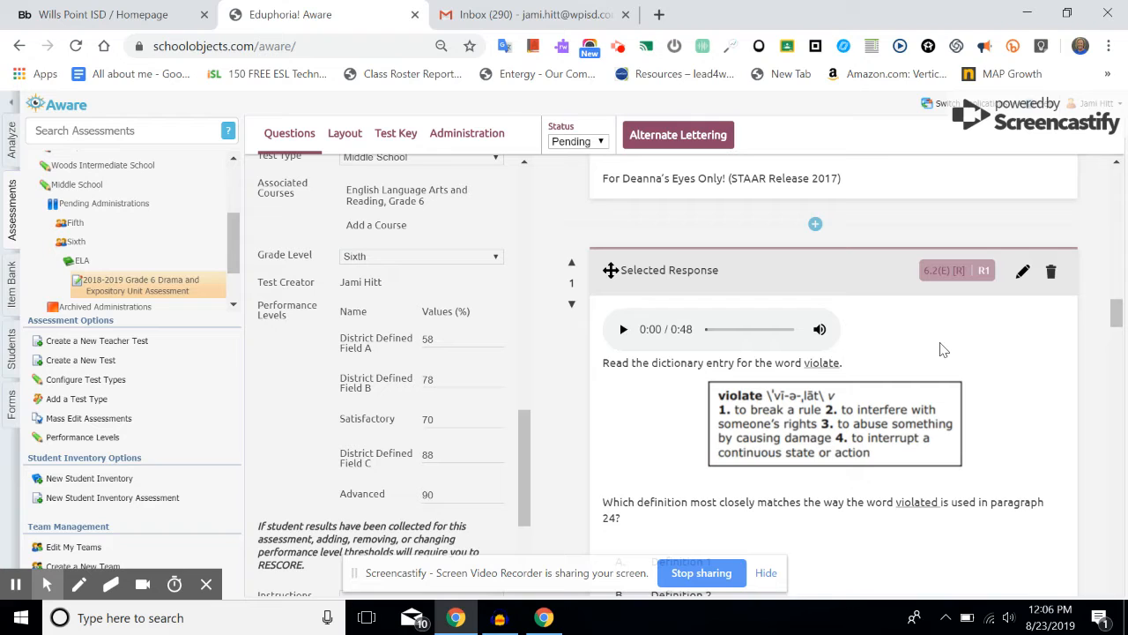
pyautogui.scroll(-1, 943, 350)
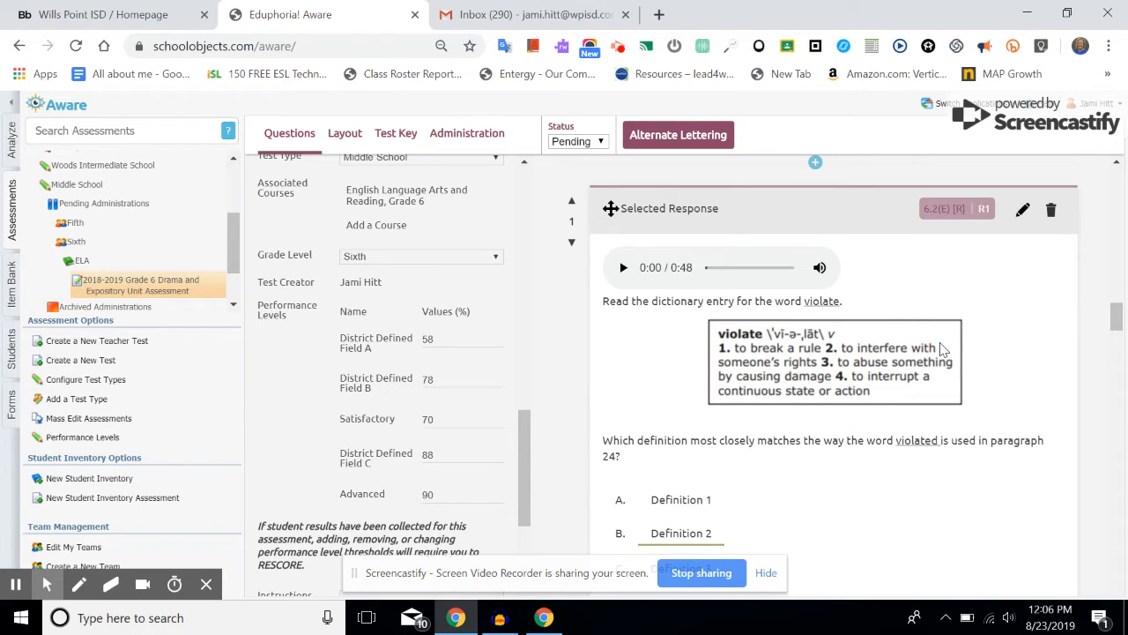
pyautogui.scroll(-5, 941, 349)
pyautogui.scroll(3, 943, 350)
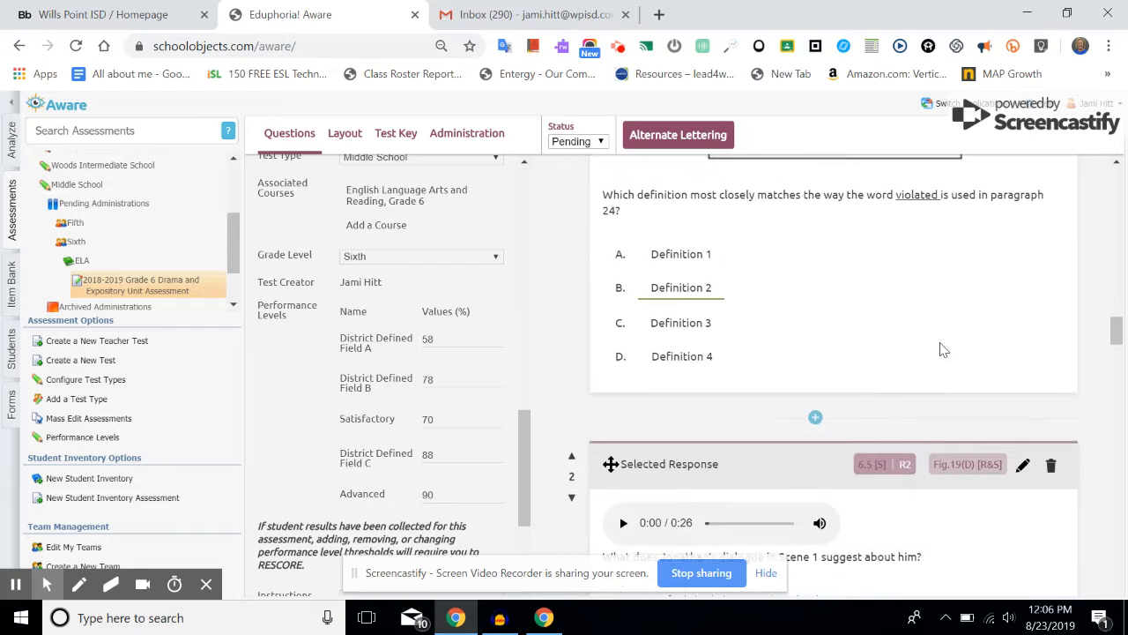
pyautogui.scroll(1, 943, 350)
pyautogui.scroll(-5, 934, 418)
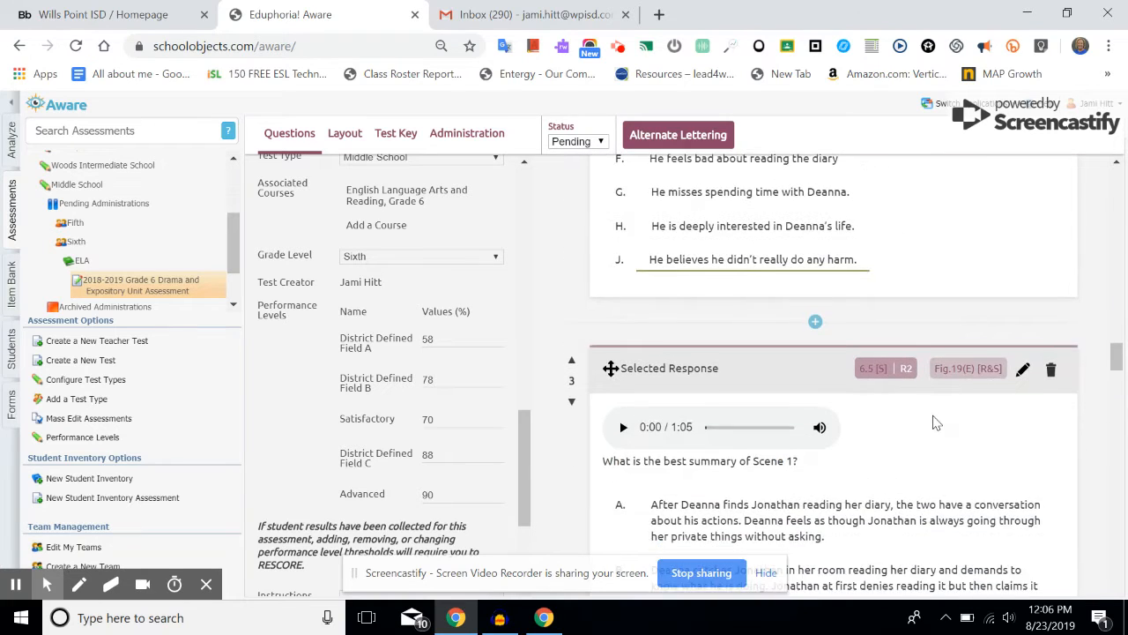
pyautogui.scroll(-1, 936, 423)
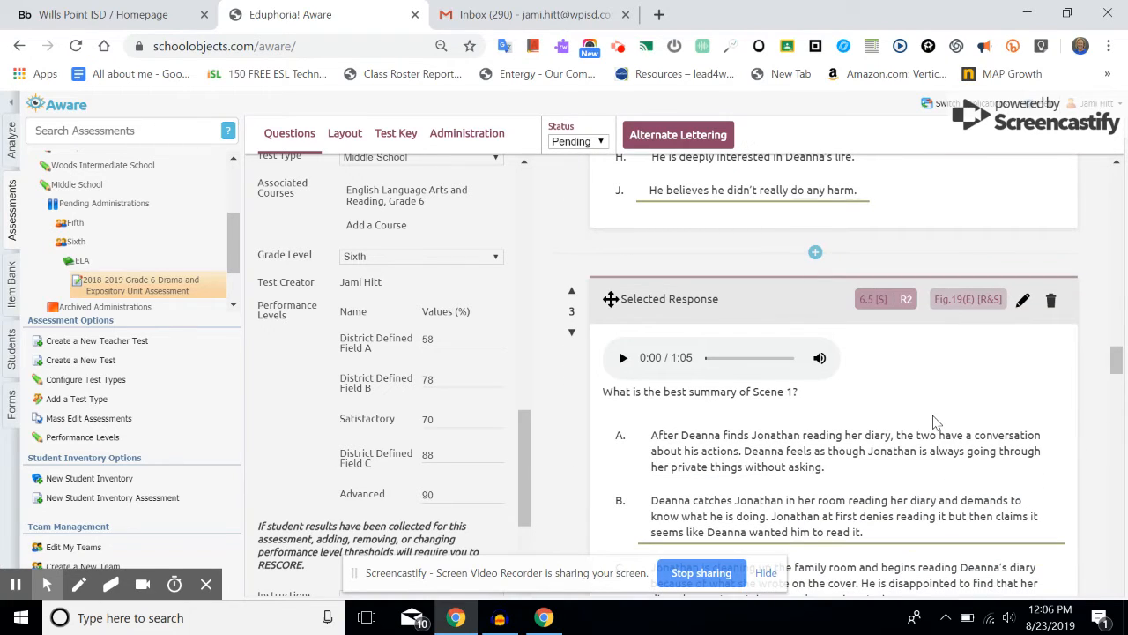
pyautogui.scroll(-6, 936, 423)
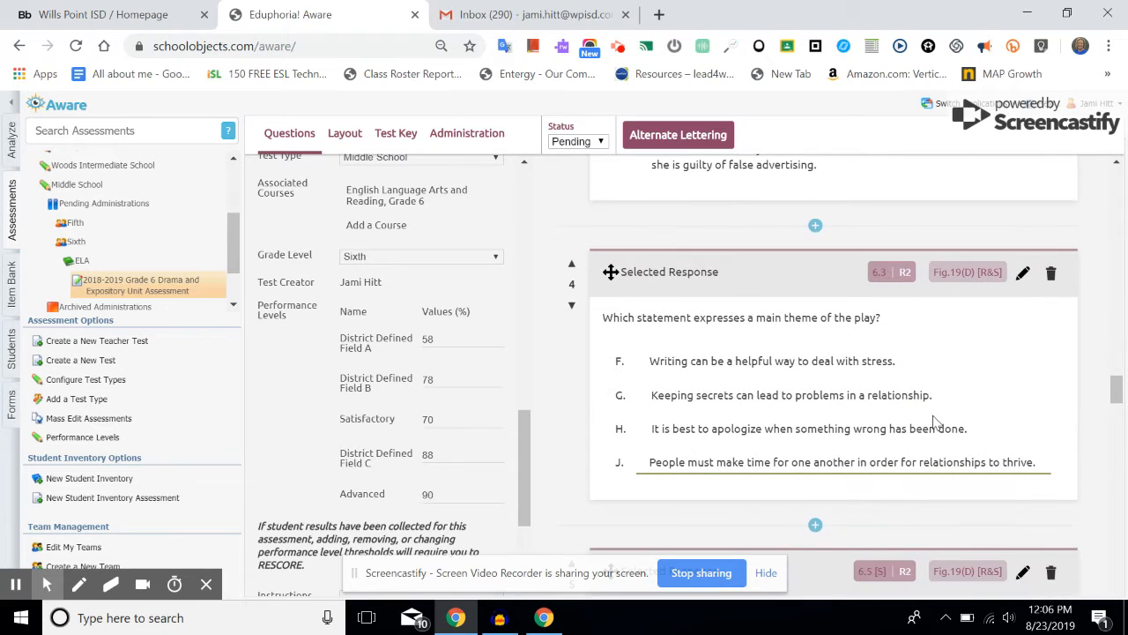
# Step: Edit question 4 and bring up the Upload File dialog to insert a file
pyautogui.click(1022, 274)
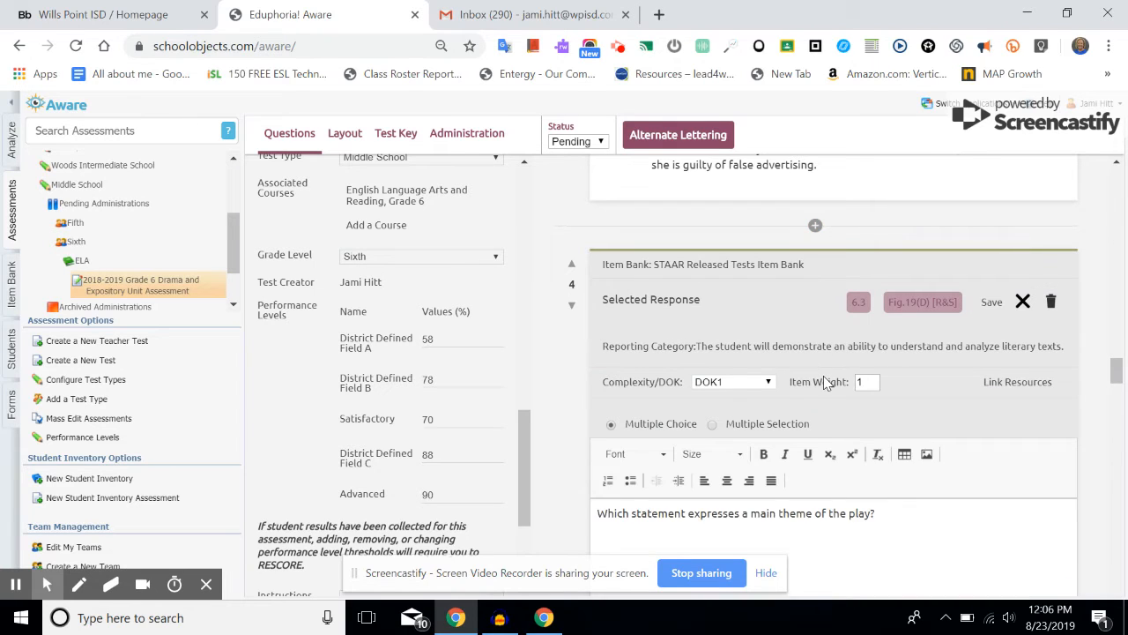
pyautogui.scroll(-2, 825, 382)
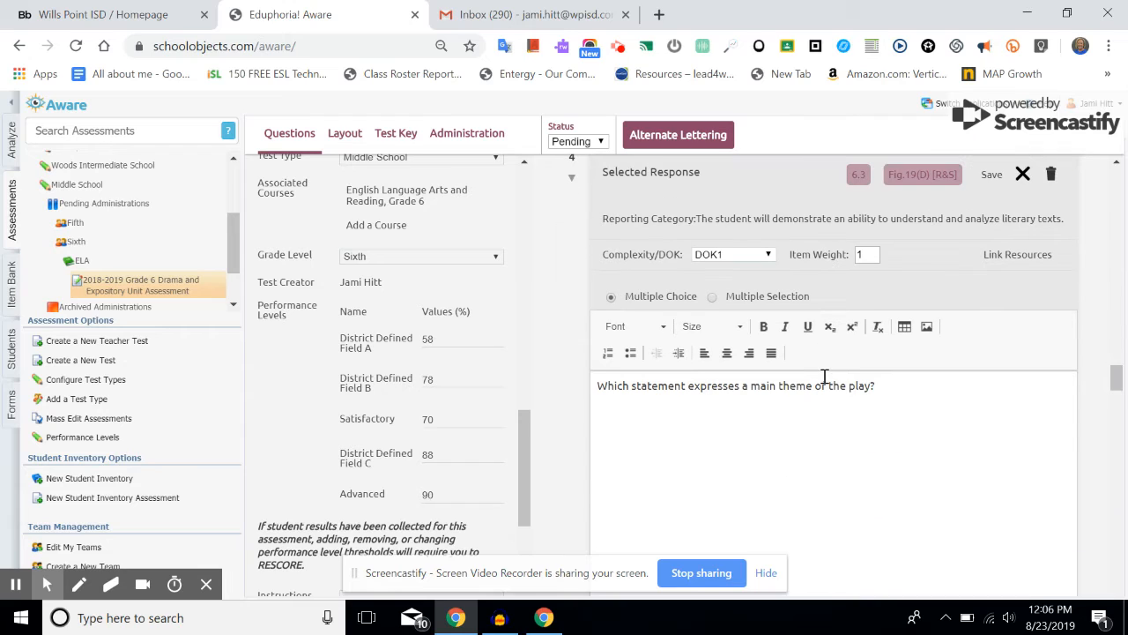
pyautogui.click(927, 328)
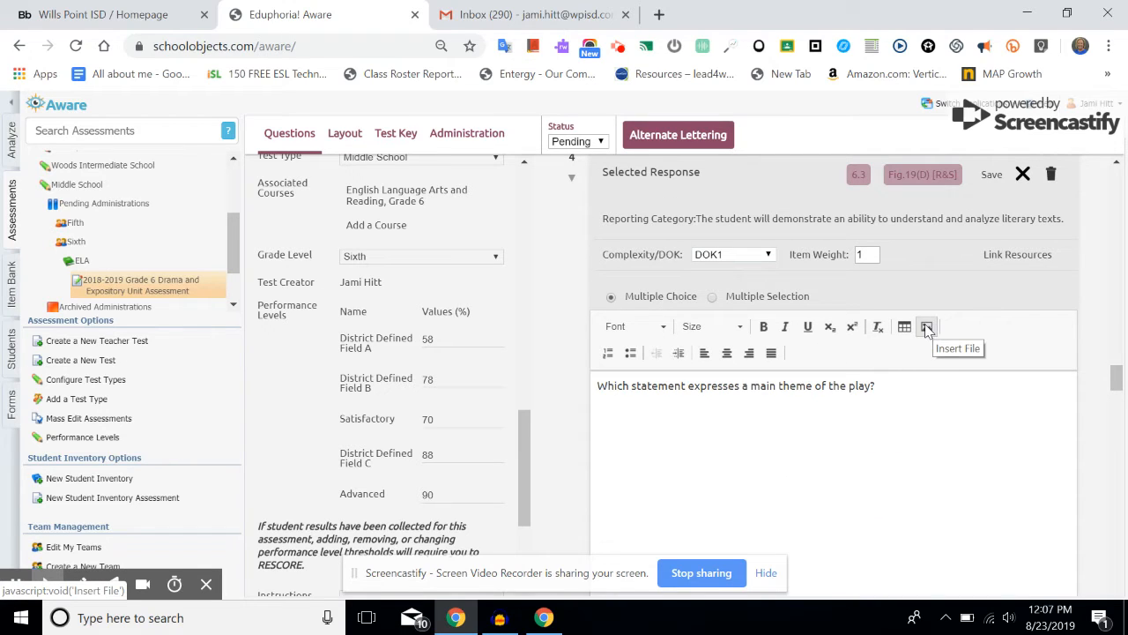
pyautogui.click(926, 327)
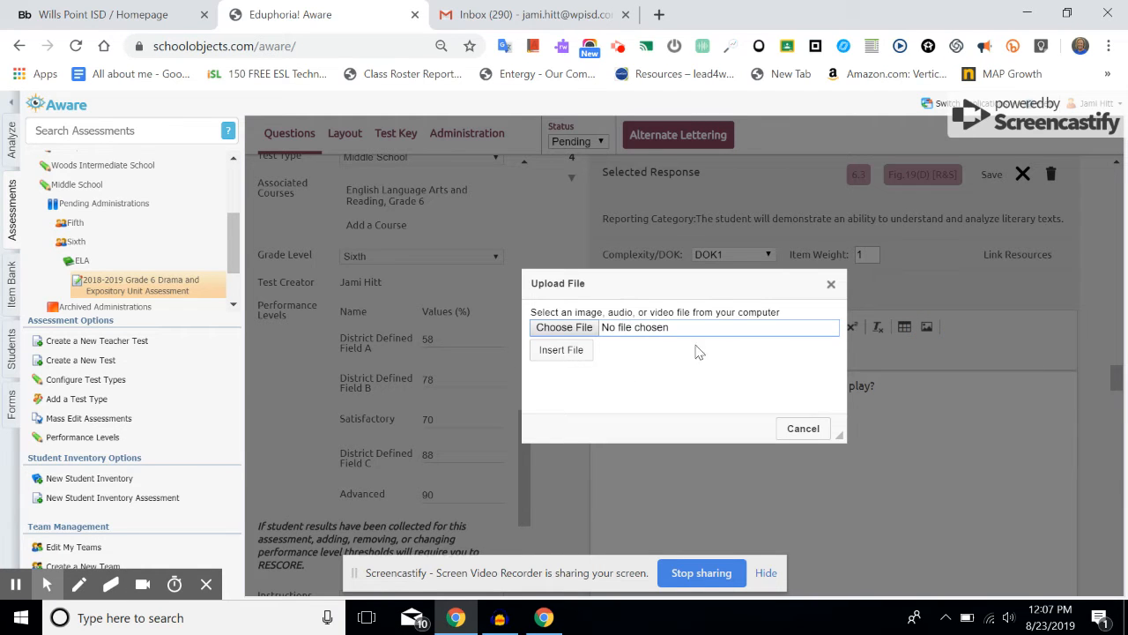
# Step: Upload the audio file ELA 6.0-4.wav from the Music folder into question 4
pyautogui.click(610, 333)
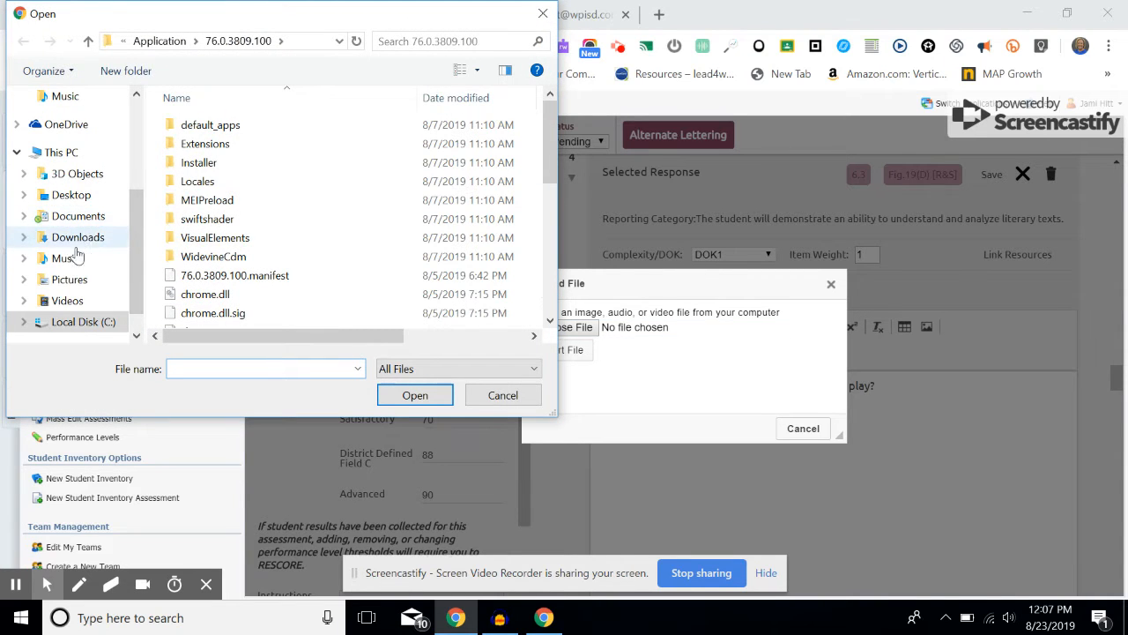
pyautogui.click(72, 263)
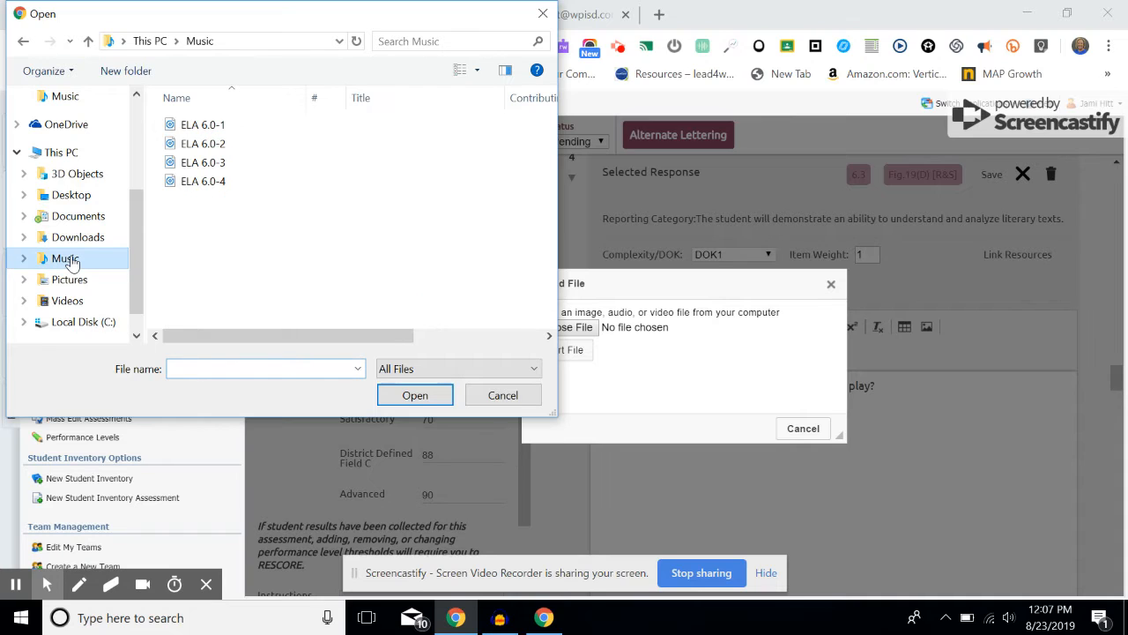
pyautogui.click(214, 185)
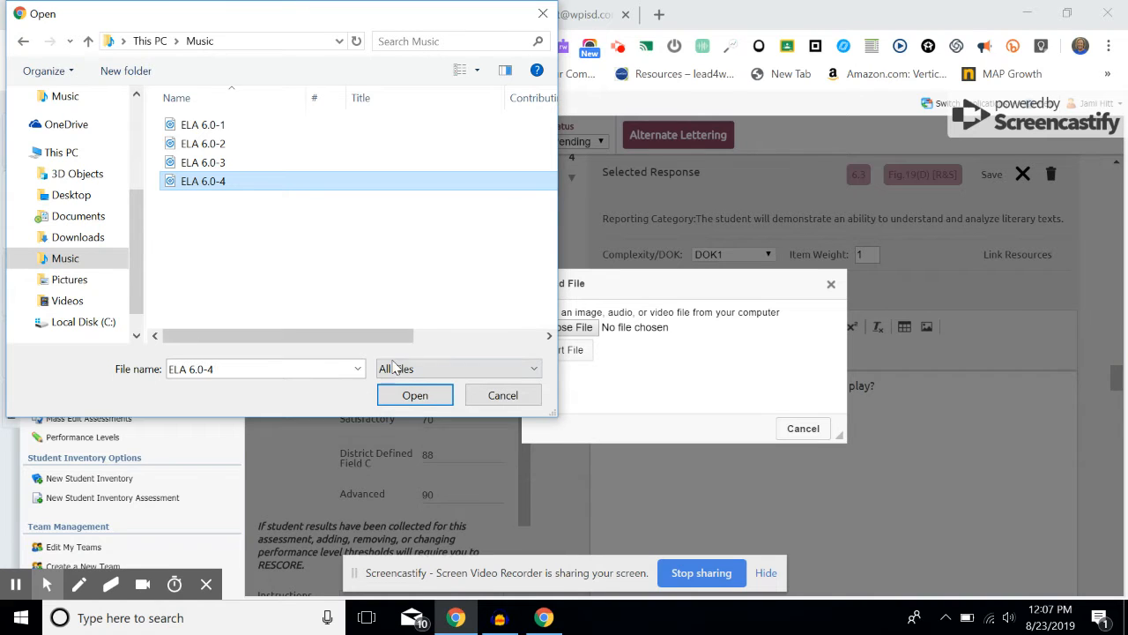
pyautogui.click(415, 401)
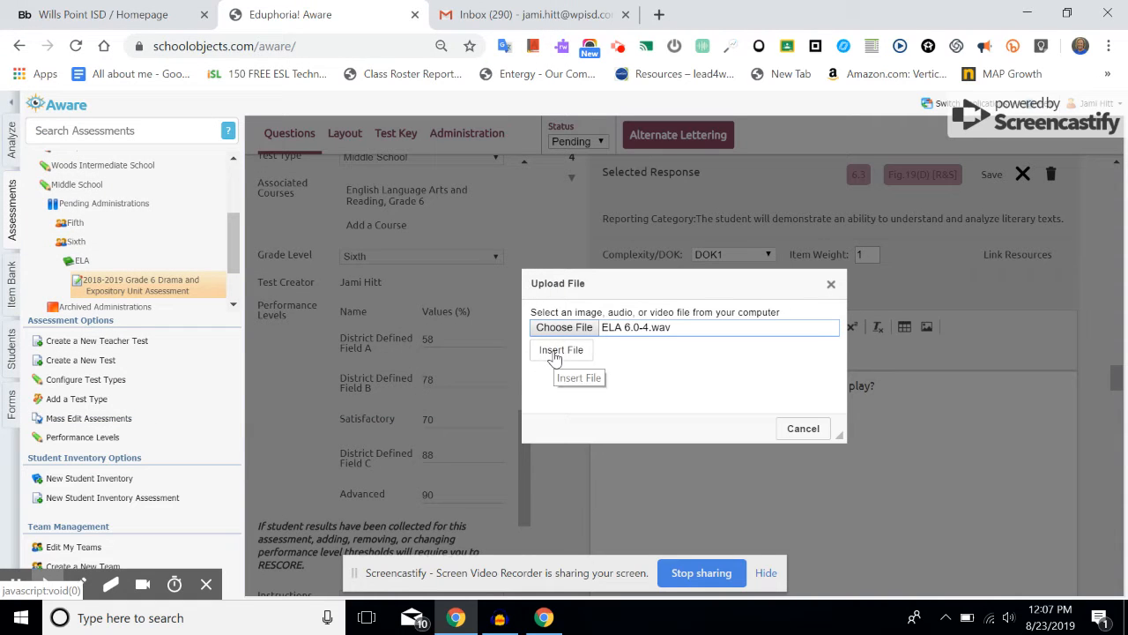
pyautogui.click(552, 353)
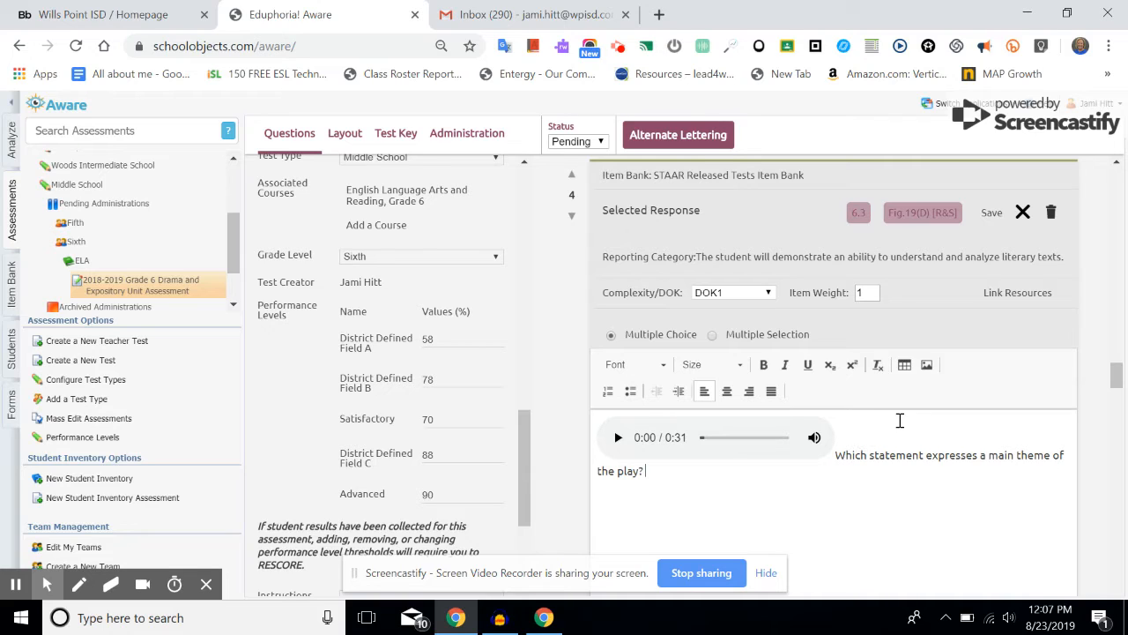
# Step: Put the main-theme question text on its own line below the audio player
pyautogui.click(865, 421)
pyautogui.press('Return')
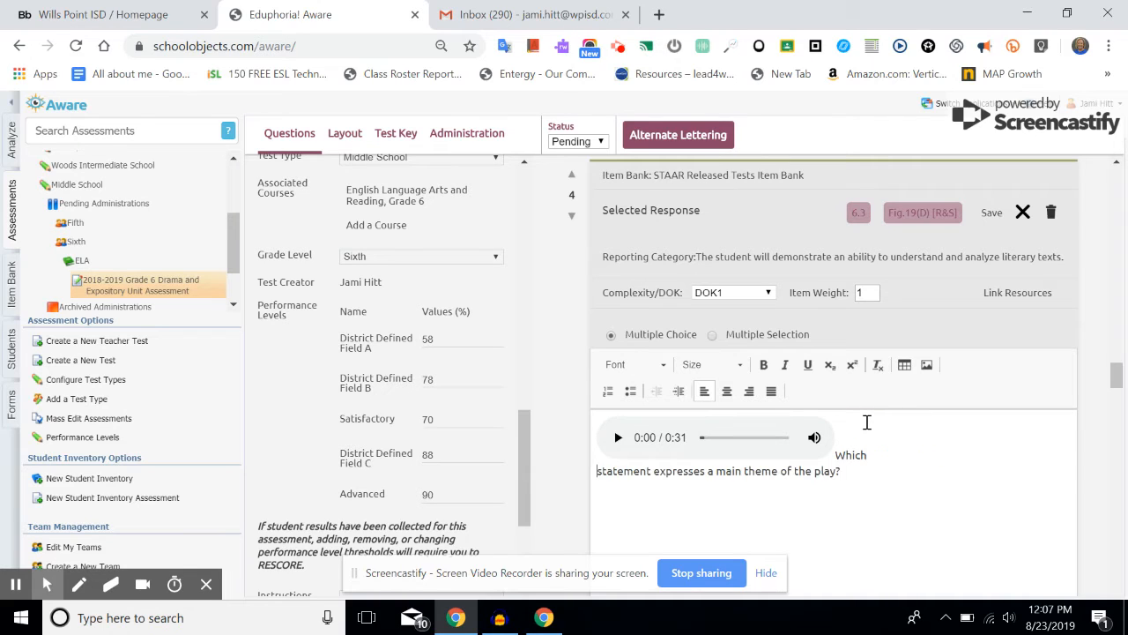
pyautogui.press('Return')
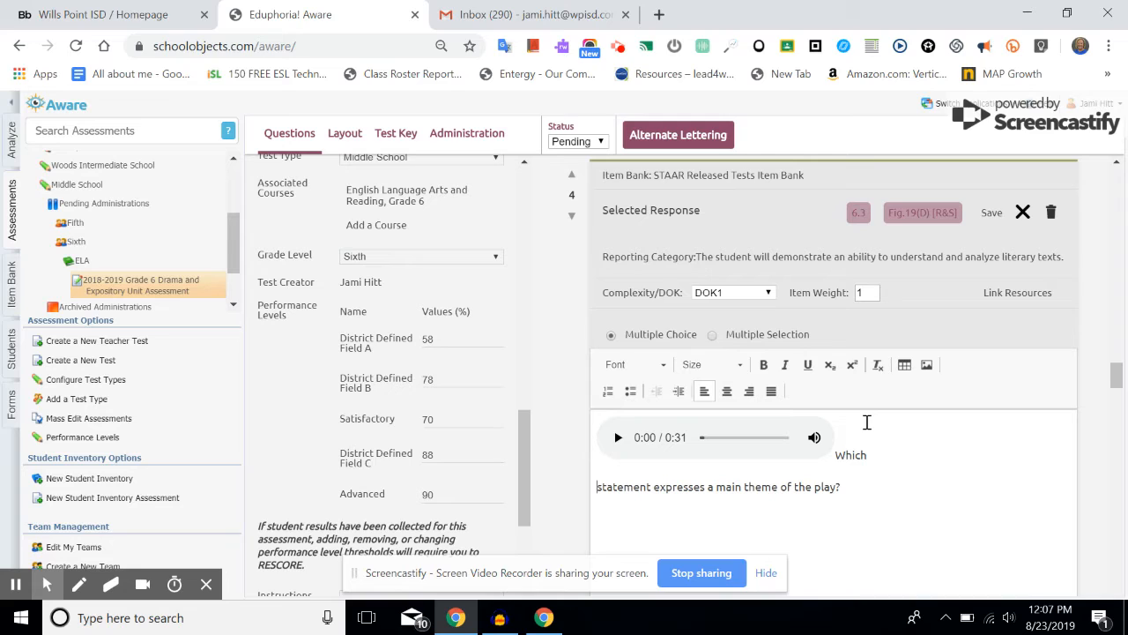
pyautogui.press('BackSpace')
pyautogui.press('BackSpace')
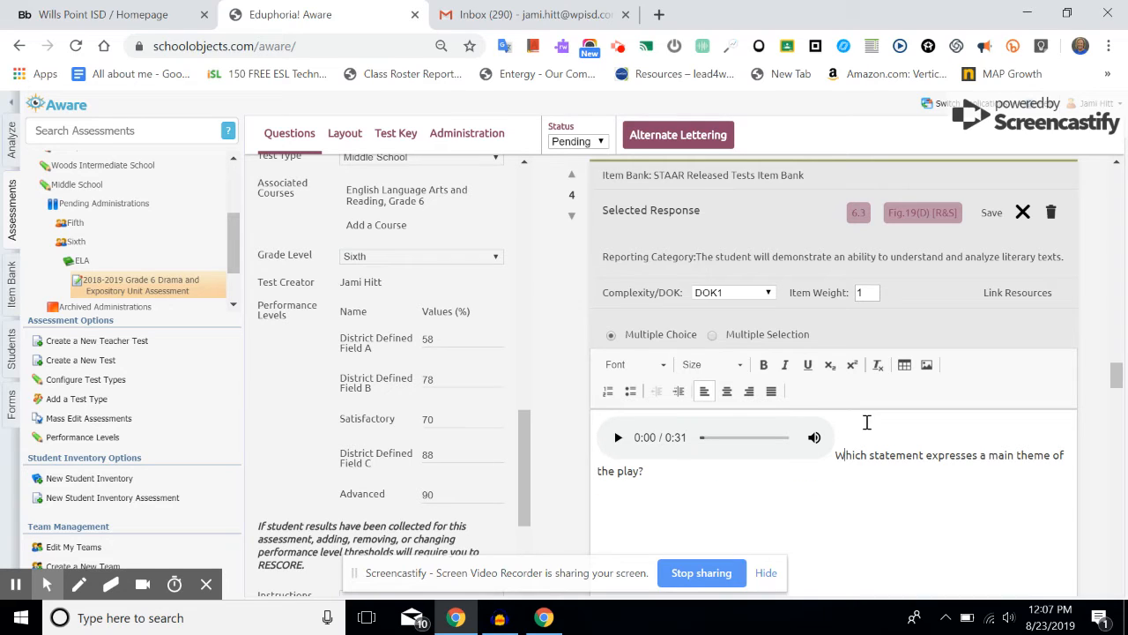
pyautogui.press('Return')
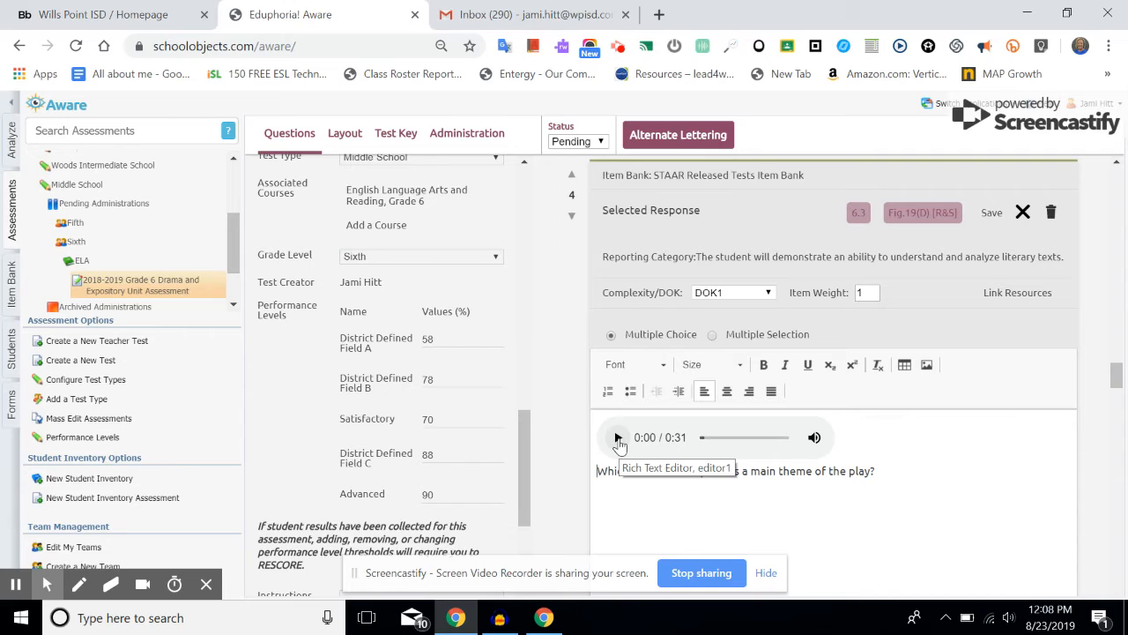
# Step: Play the read-aloud audio in question 4 to test it, then pause it
pyautogui.click(618, 438)
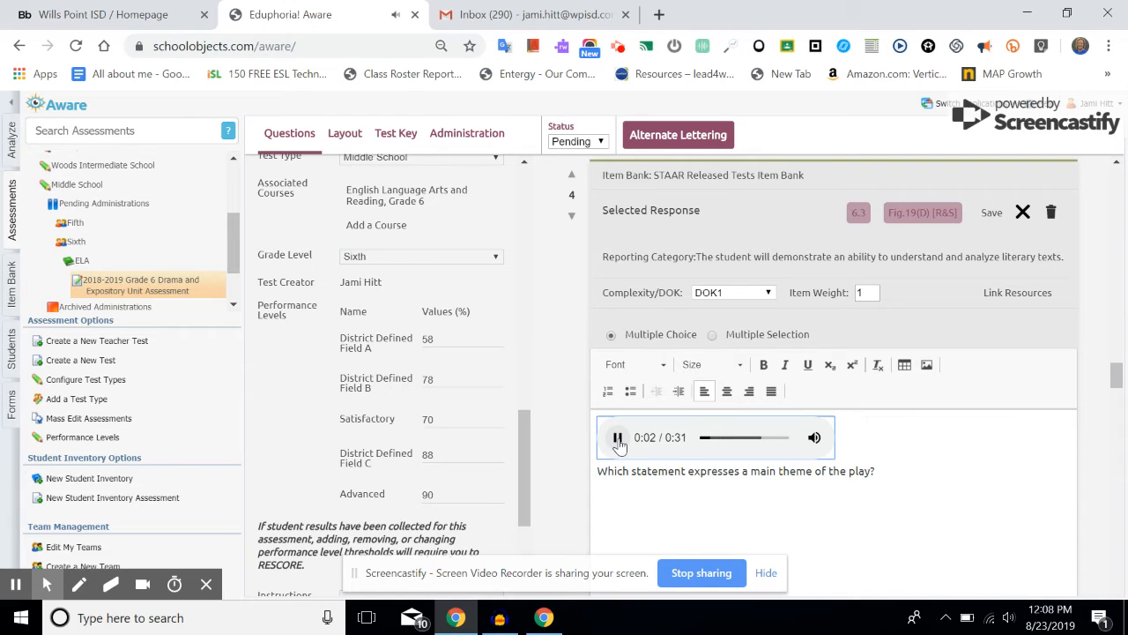
pyautogui.scroll(-1, 914, 546)
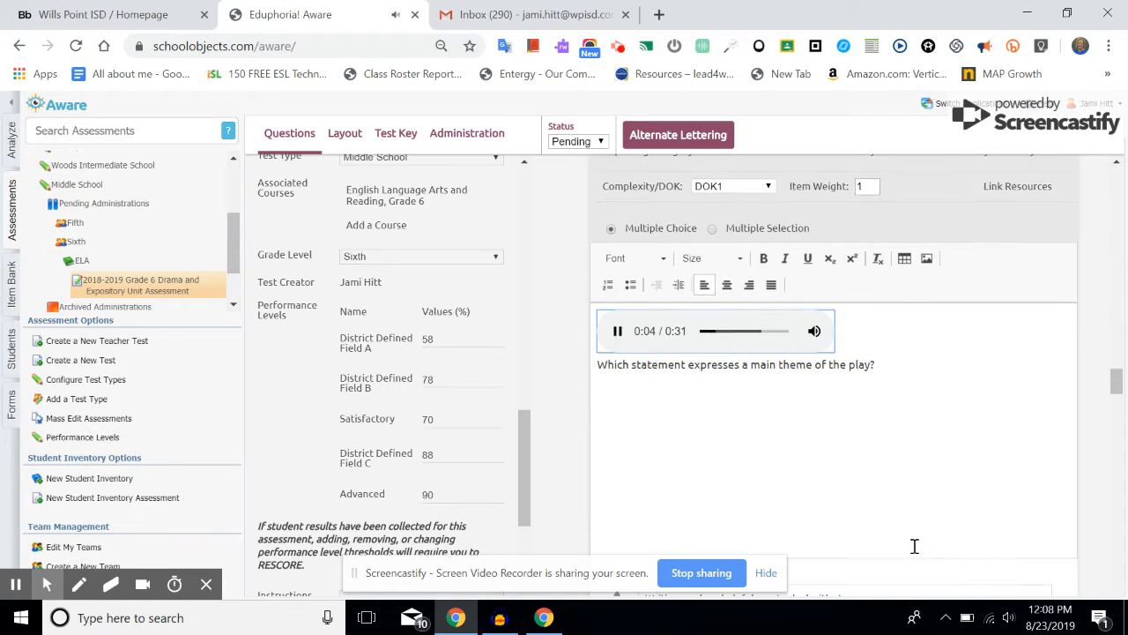
pyautogui.scroll(-2, 914, 545)
pyautogui.scroll(-1, 1021, 499)
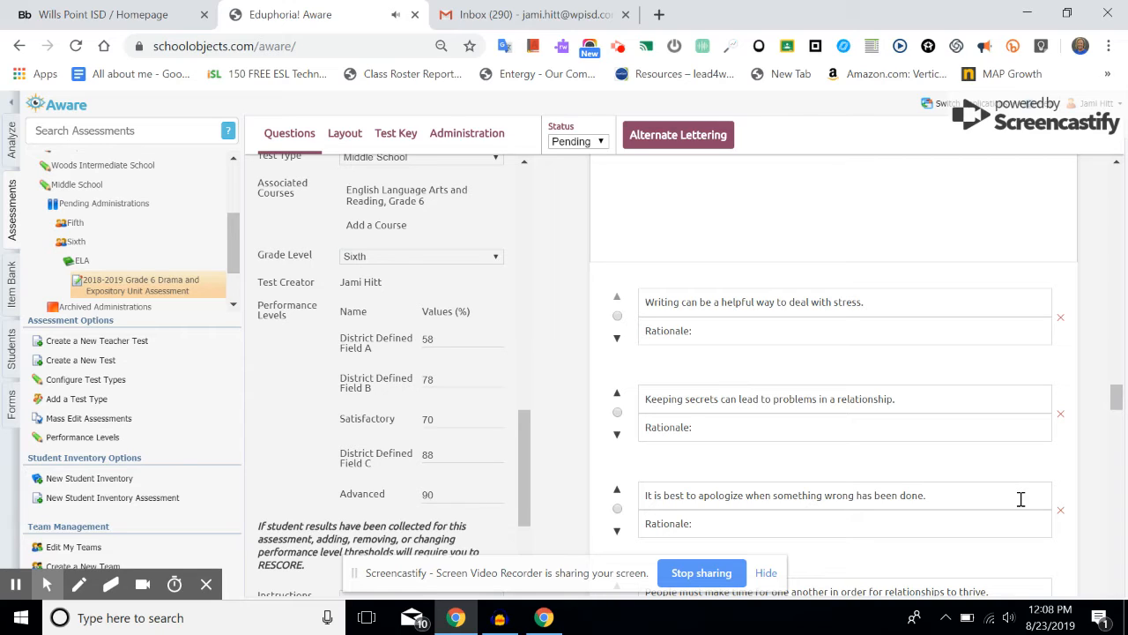
pyautogui.scroll(5, 1020, 499)
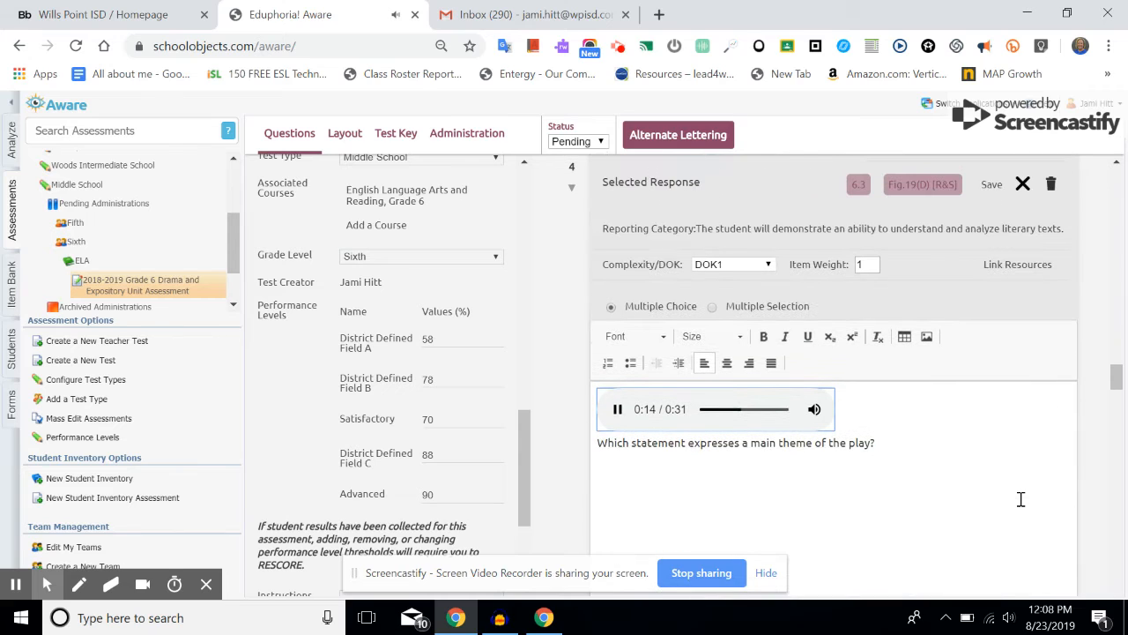
pyautogui.click(616, 419)
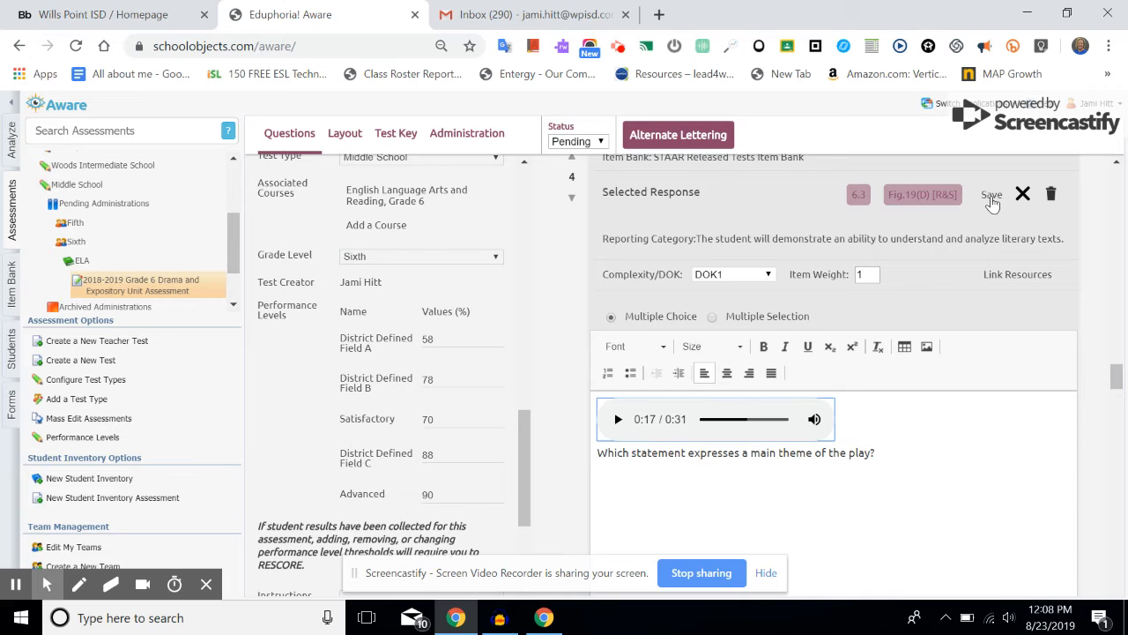
# Step: Save question 4 and view the assessment's Layout booklet preview
pyautogui.click(991, 201)
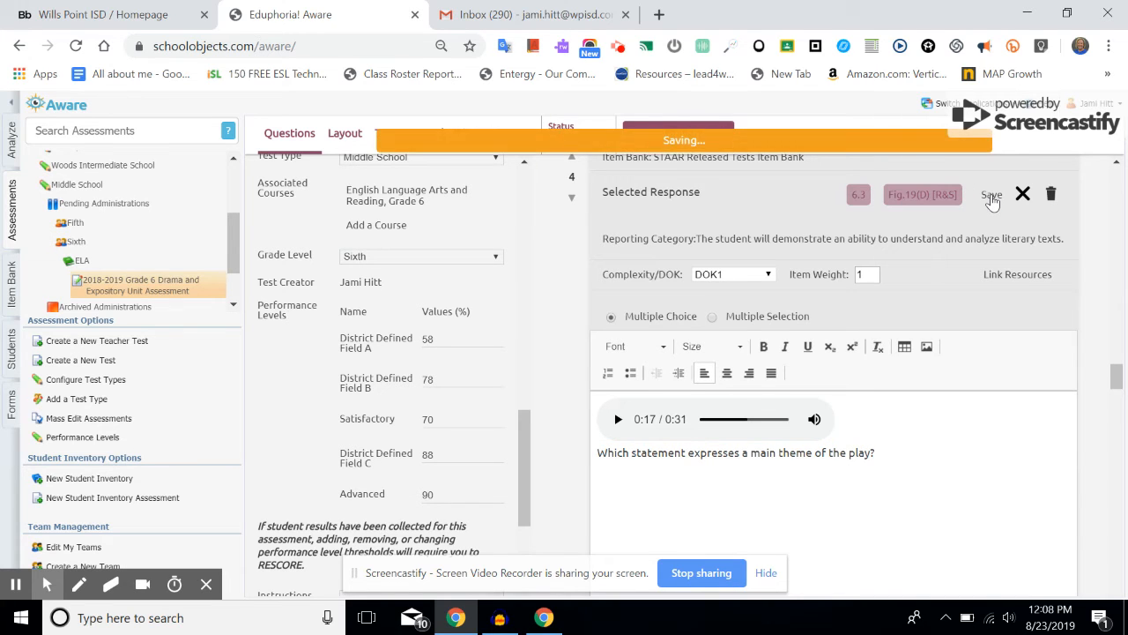
pyautogui.scroll(5, 930, 276)
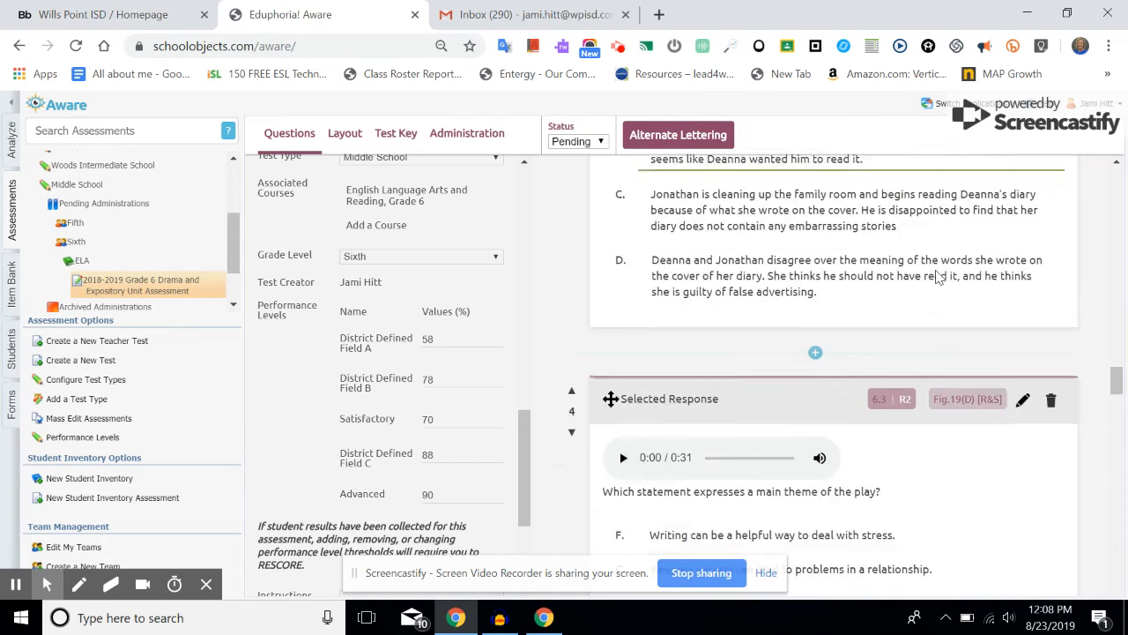
pyautogui.scroll(15, 938, 276)
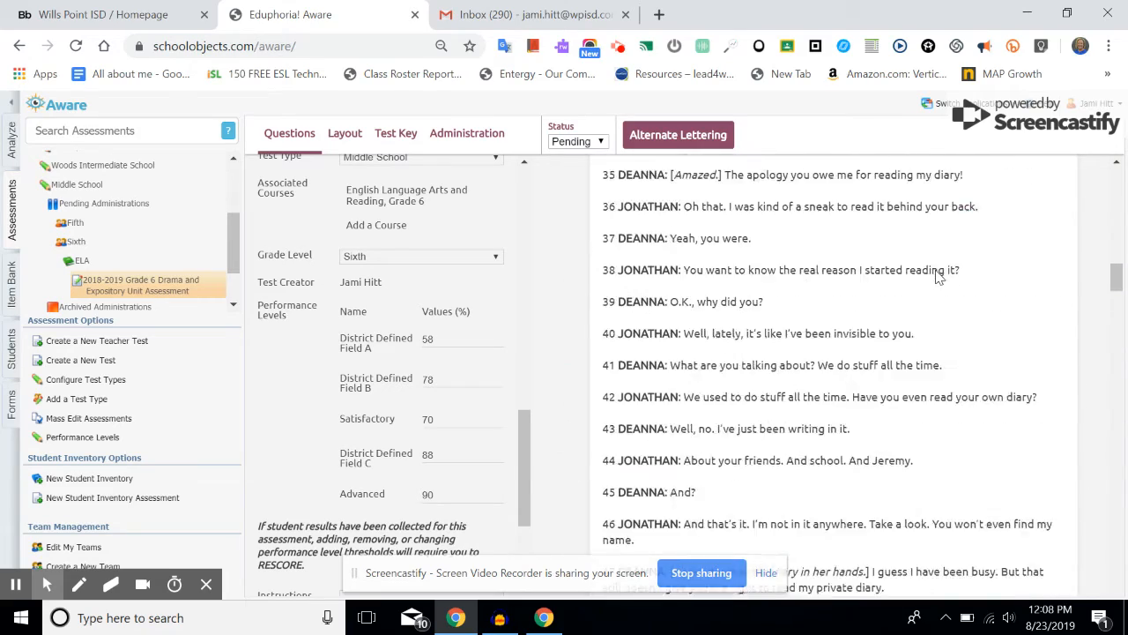
pyautogui.scroll(1, 939, 277)
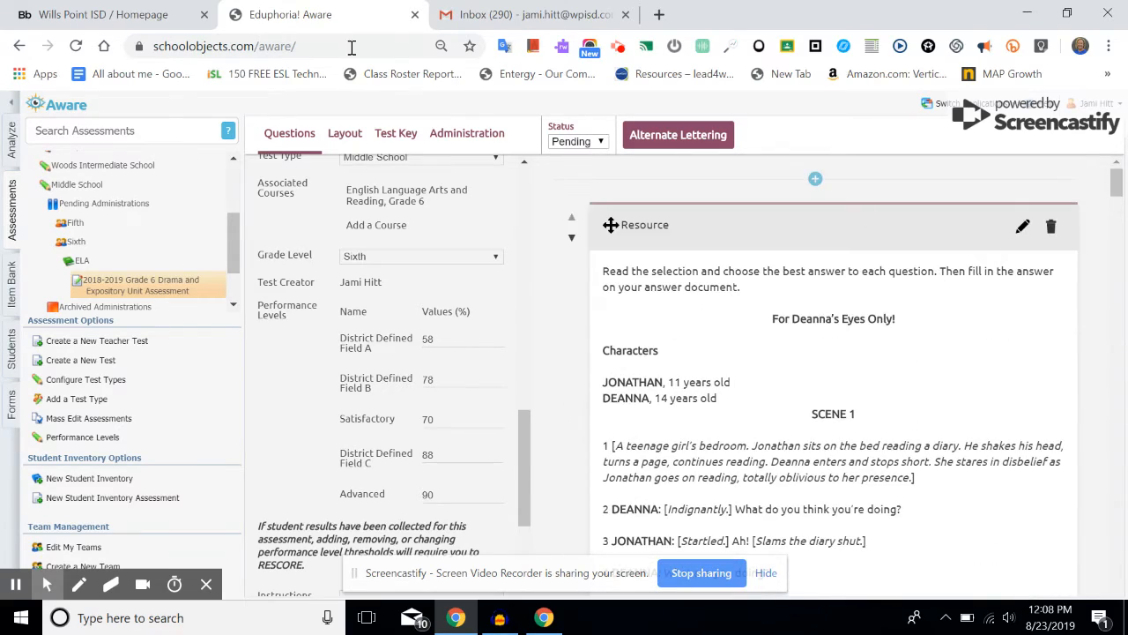
pyautogui.click(344, 137)
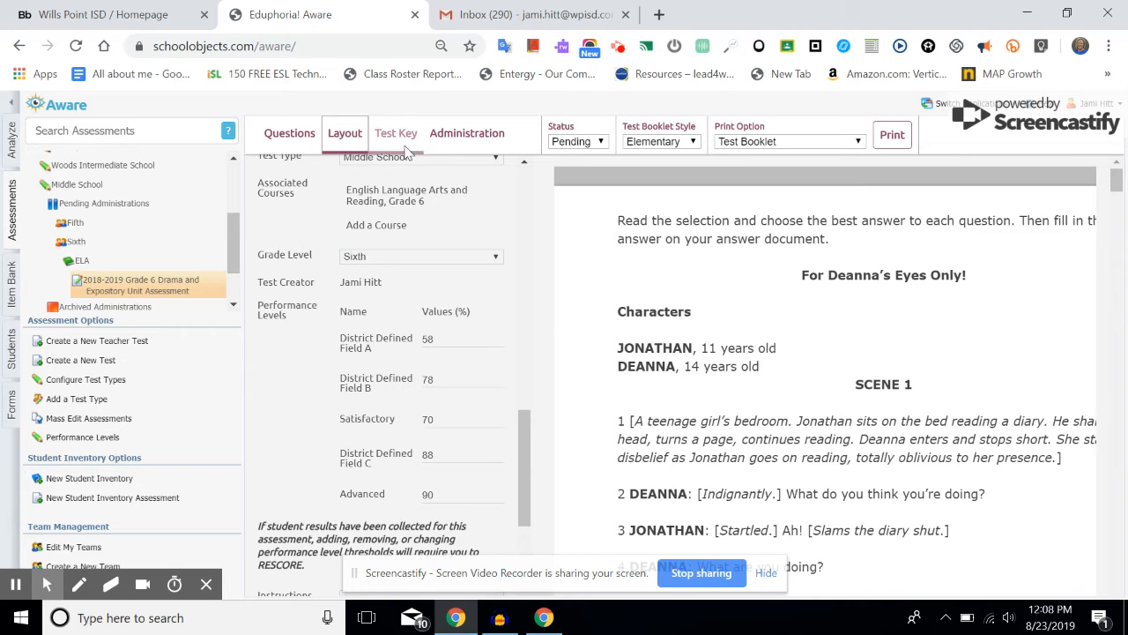
# Step: Set the test booklet style to Intermediate, then view the assessment's Test Key
pyautogui.scroll(-1, 919, 336)
pyautogui.scroll(-15, 918, 337)
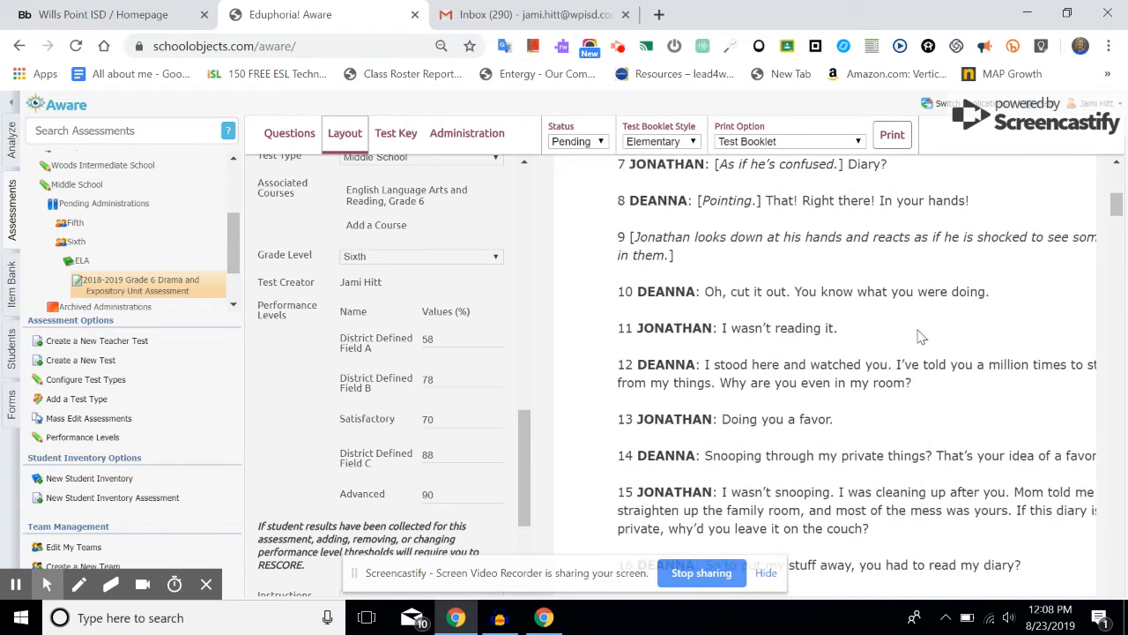
pyautogui.scroll(-15, 919, 337)
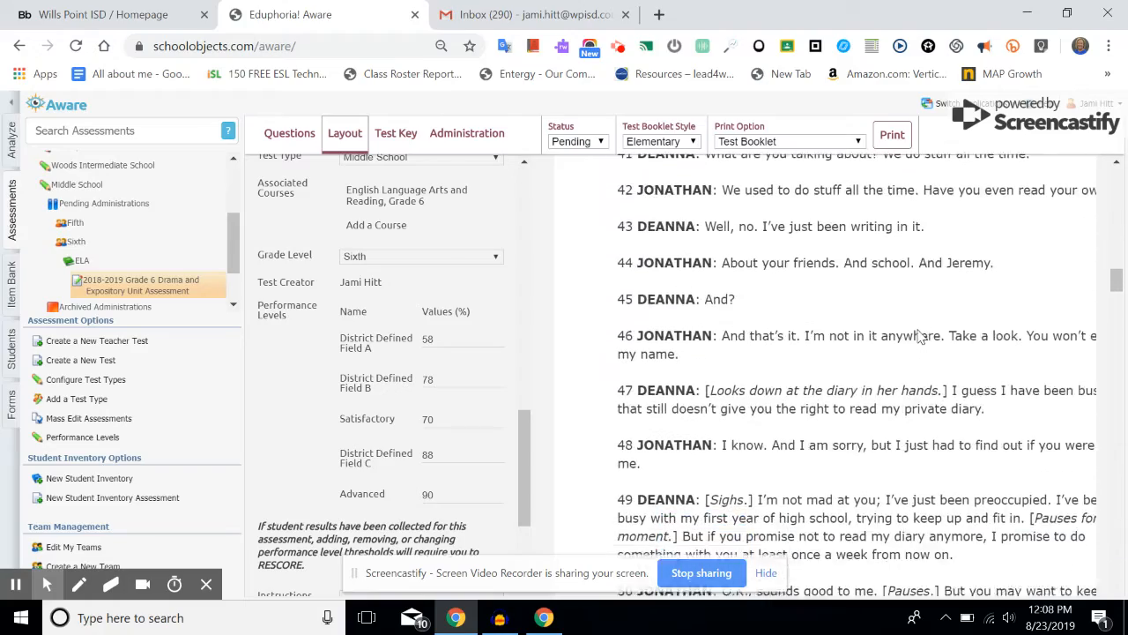
pyautogui.scroll(20, 919, 337)
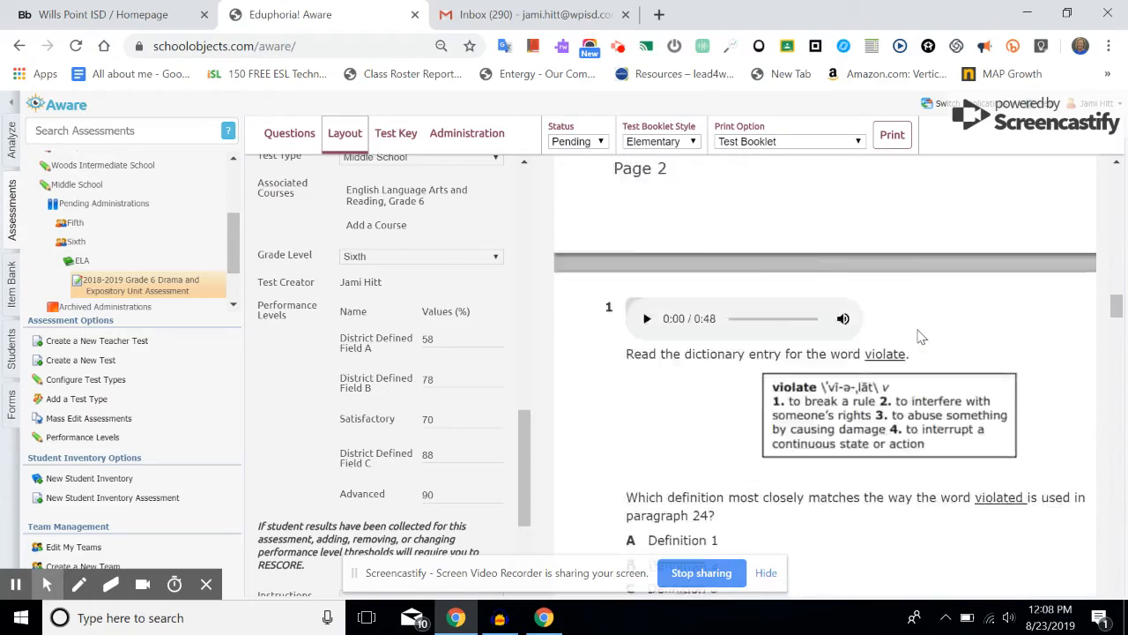
pyautogui.scroll(5, 921, 337)
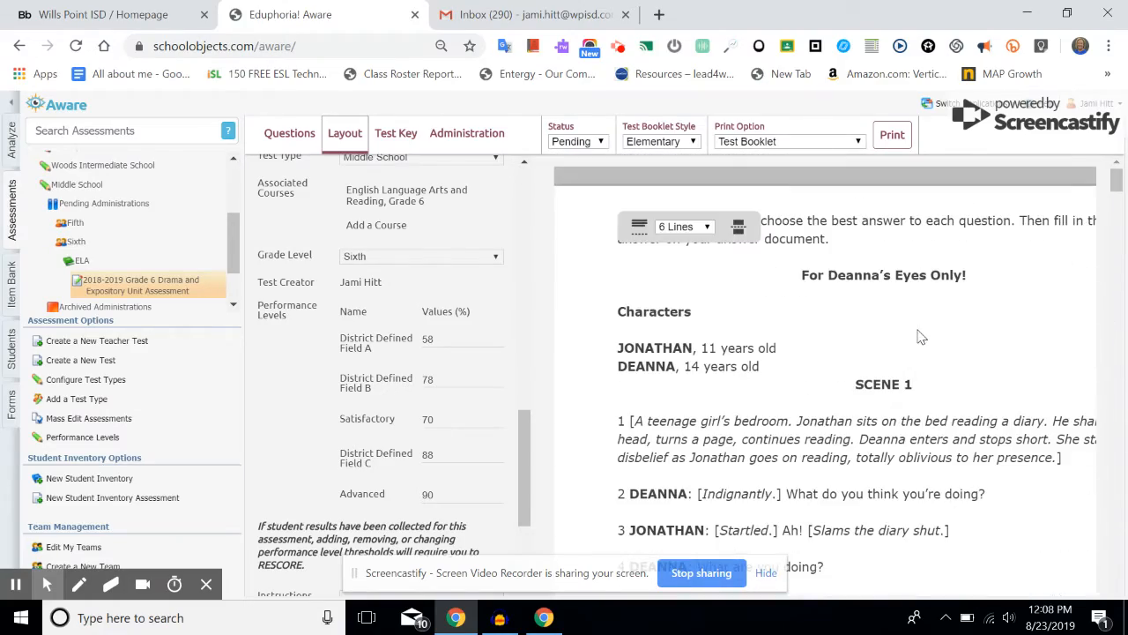
pyautogui.click(695, 142)
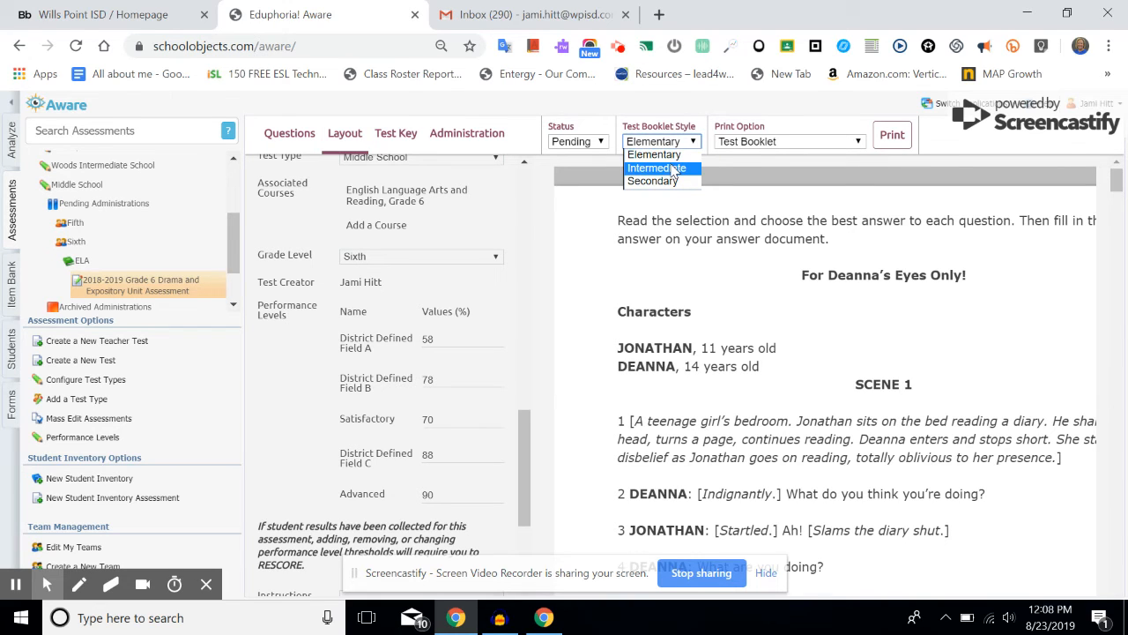
pyautogui.click(674, 169)
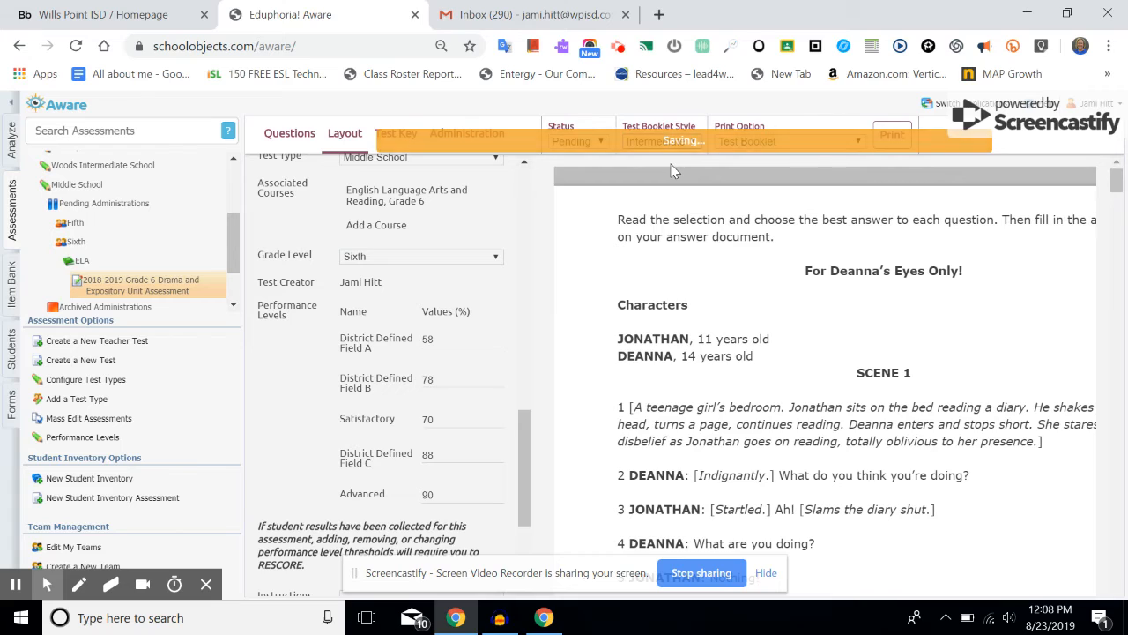
pyautogui.click(396, 134)
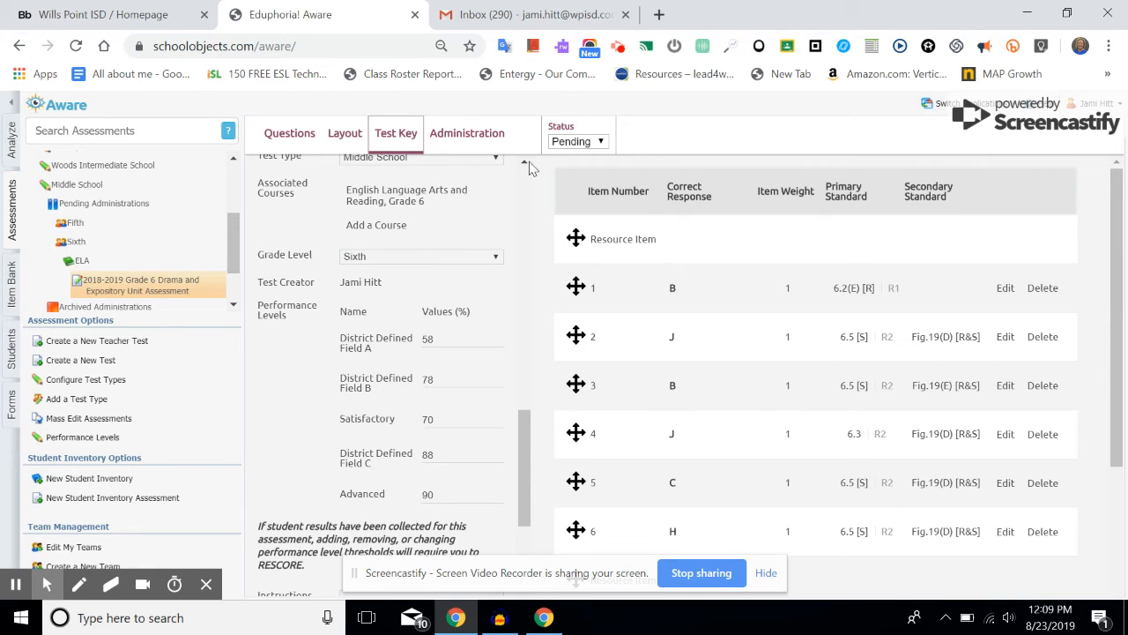
# Step: In Administration settings, keep the assignment as students of selected teachers for printing and review the teacher list
pyautogui.click(467, 134)
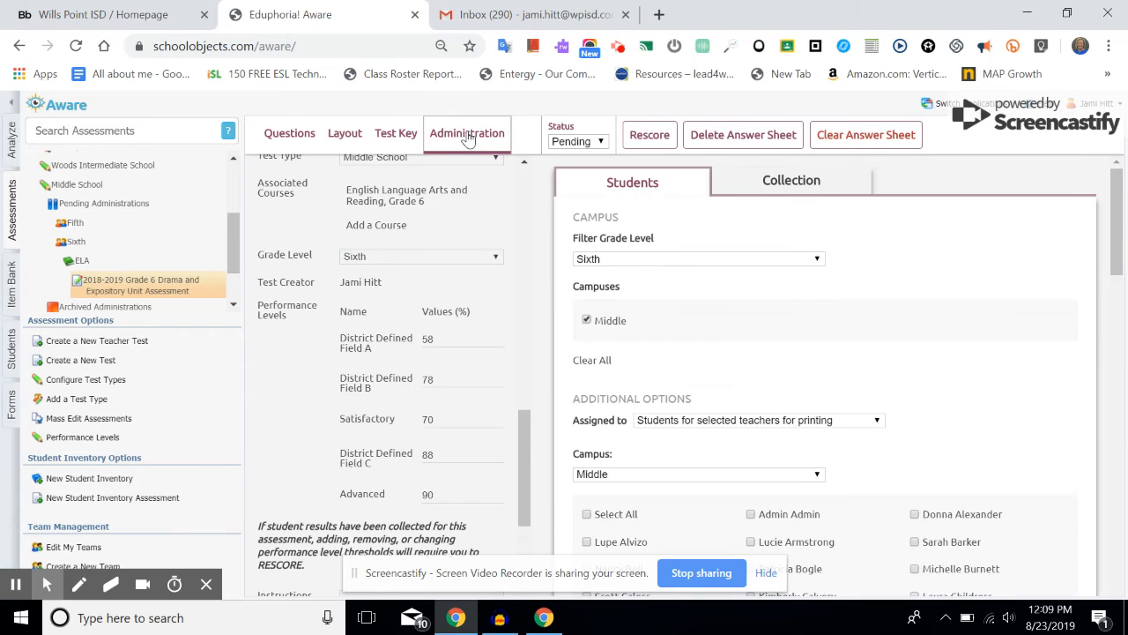
pyautogui.click(881, 427)
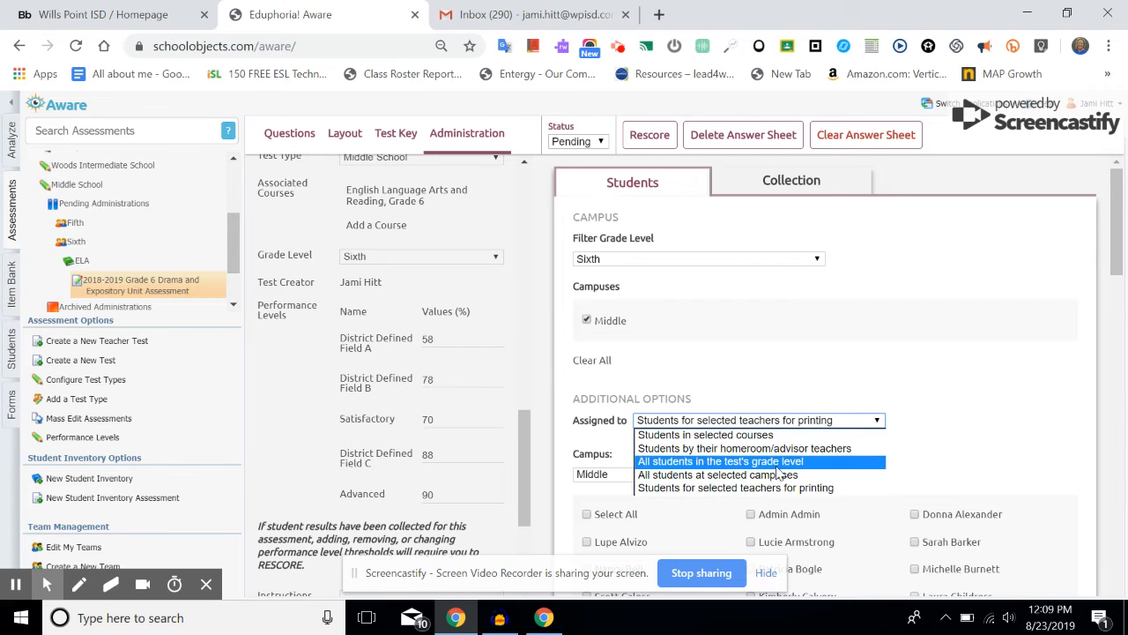
pyautogui.click(753, 489)
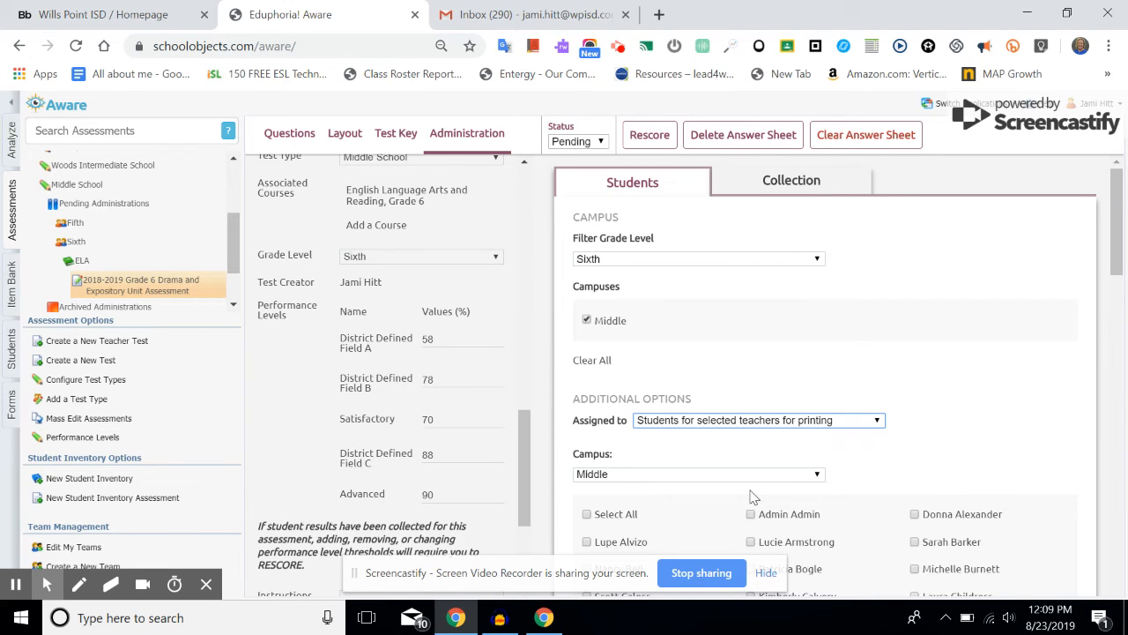
pyautogui.scroll(-4, 752, 498)
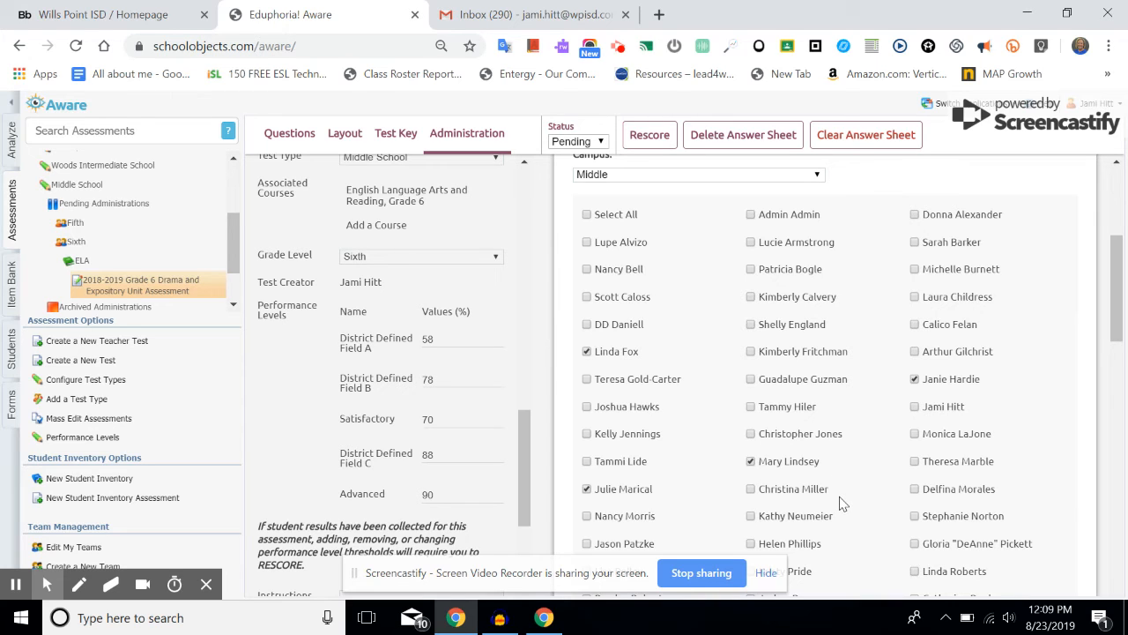
pyautogui.scroll(-1, 840, 503)
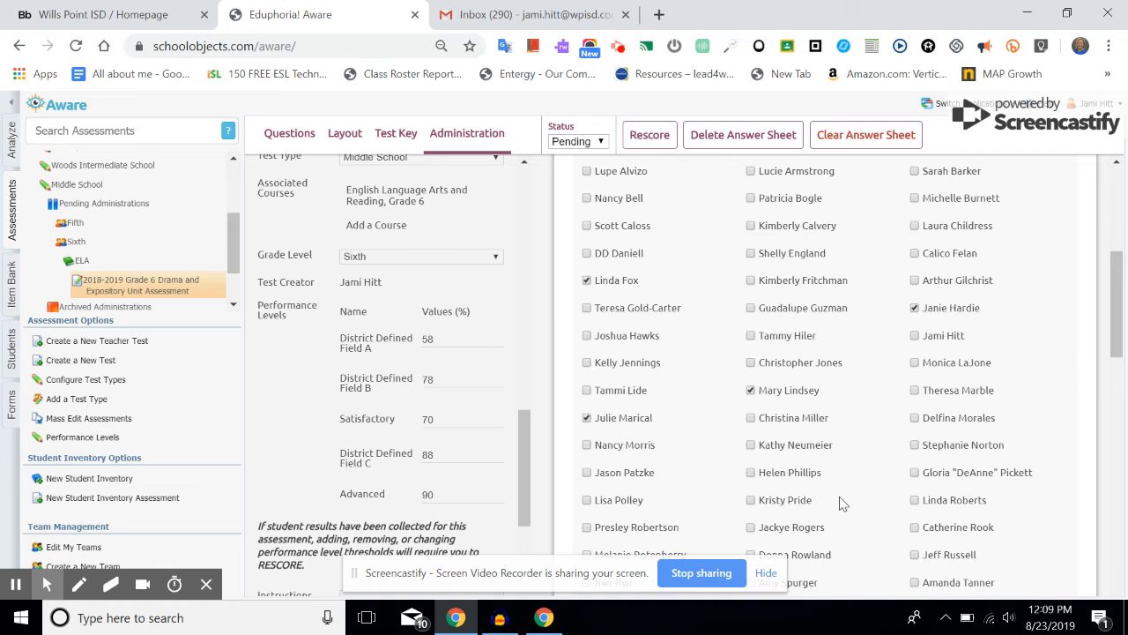
pyautogui.scroll(-4, 840, 503)
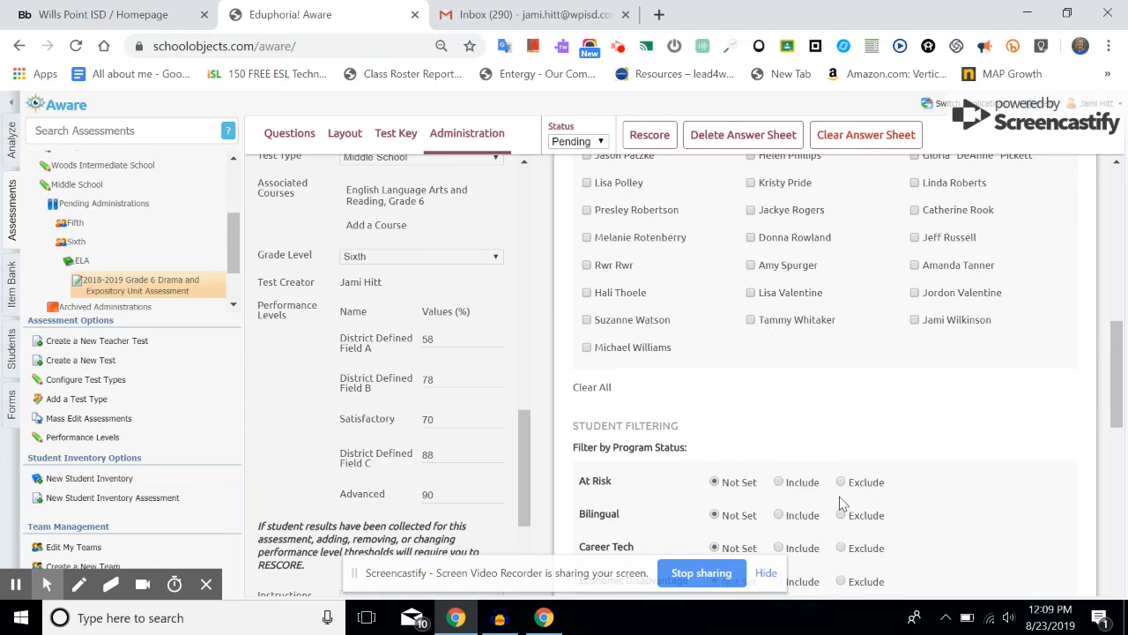
pyautogui.scroll(-9, 839, 504)
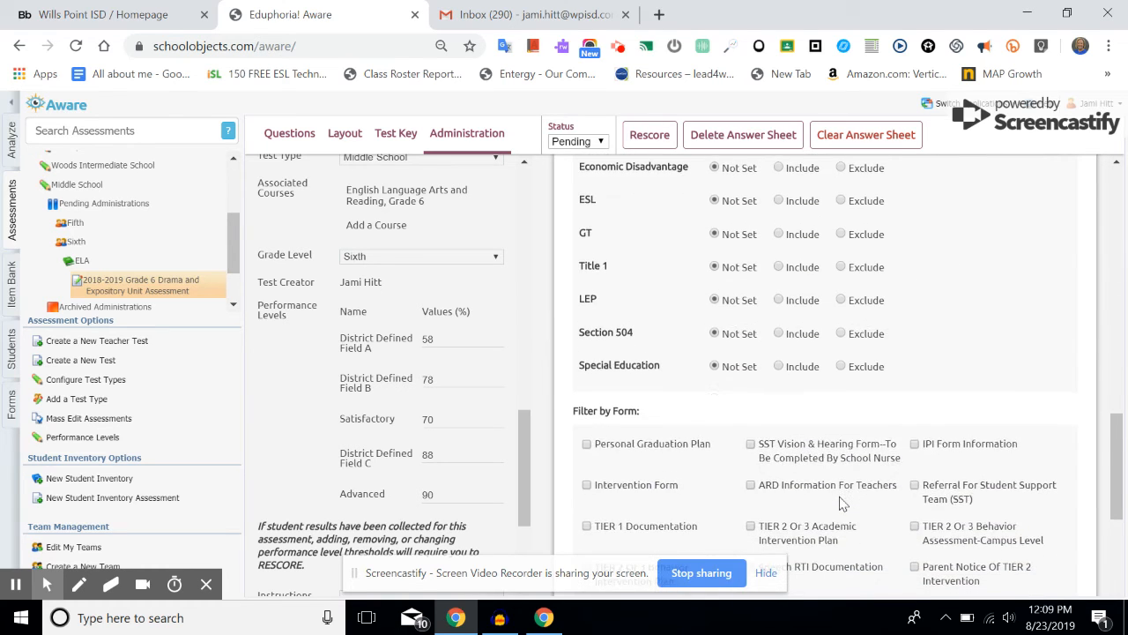
pyautogui.scroll(-1, 842, 503)
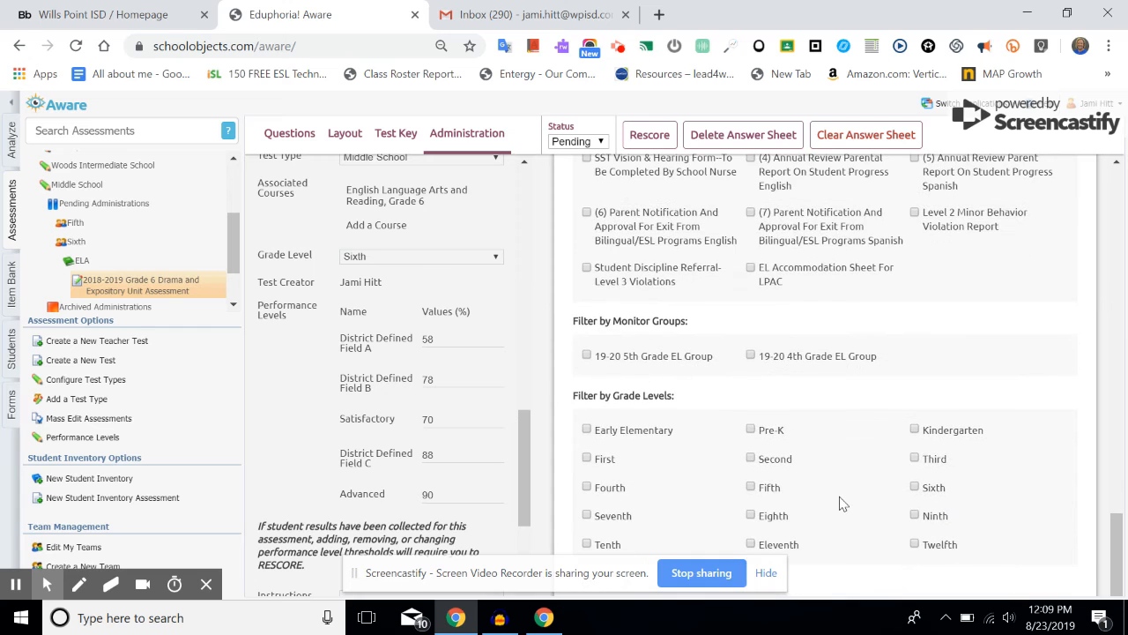
pyautogui.scroll(10, 840, 504)
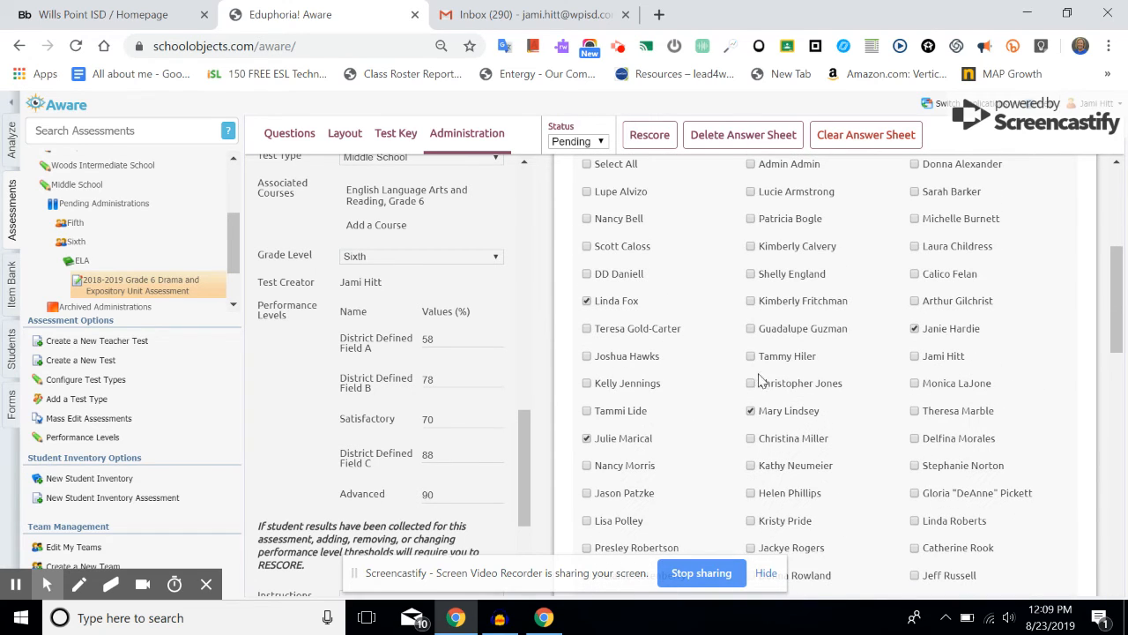
pyautogui.scroll(4, 740, 366)
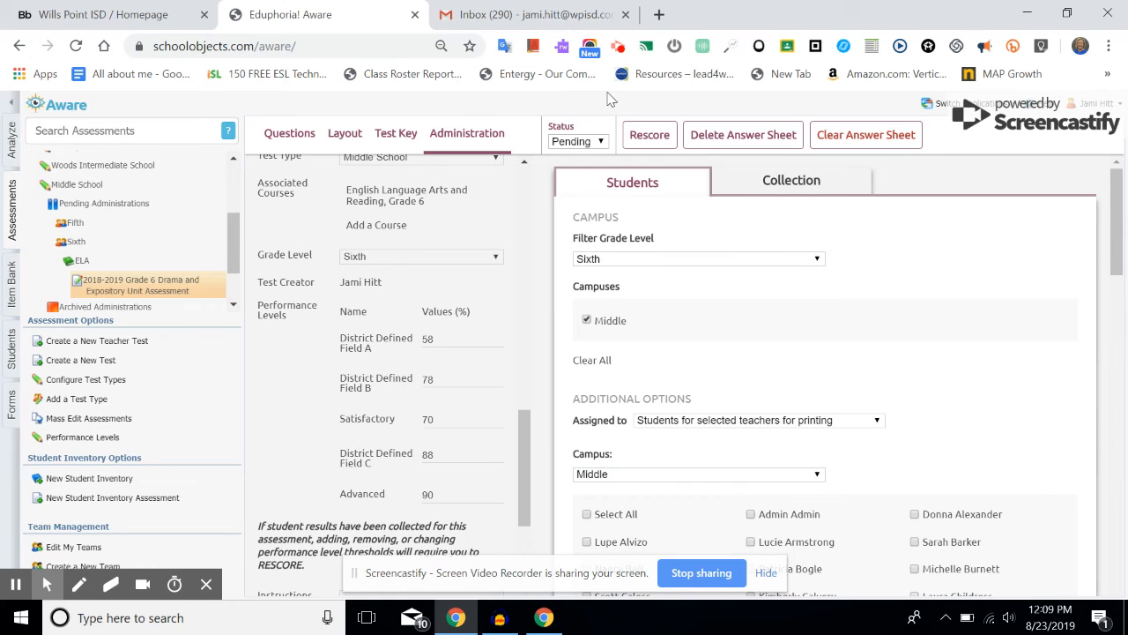
# Step: Turn Online Testing ON in the Collection settings and review the remaining options
pyautogui.click(790, 178)
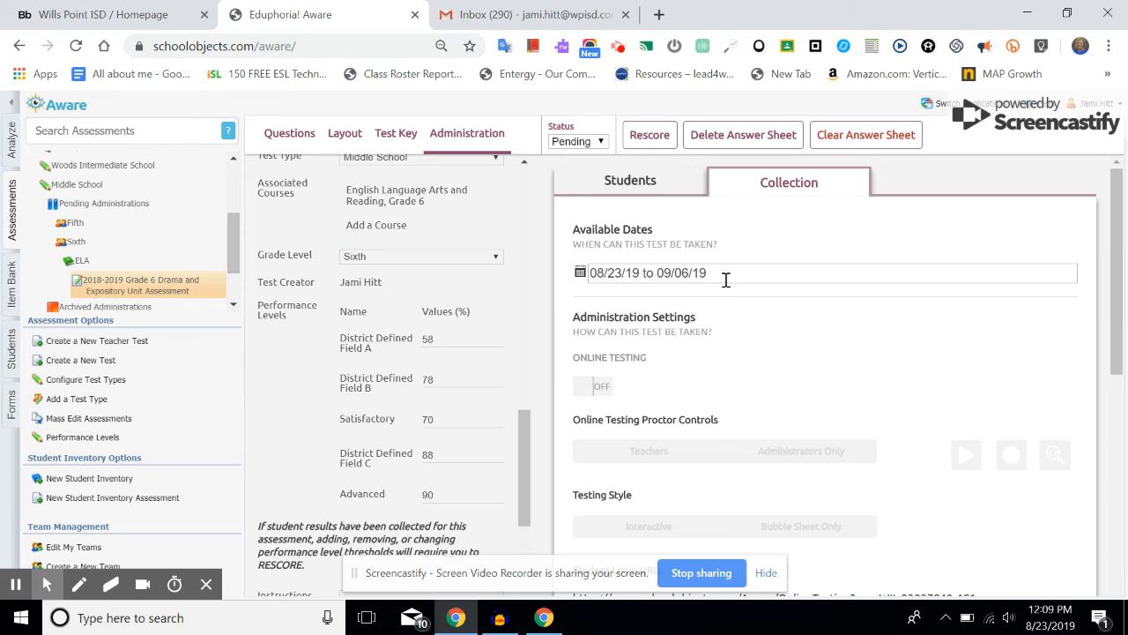
pyautogui.scroll(-1, 608, 385)
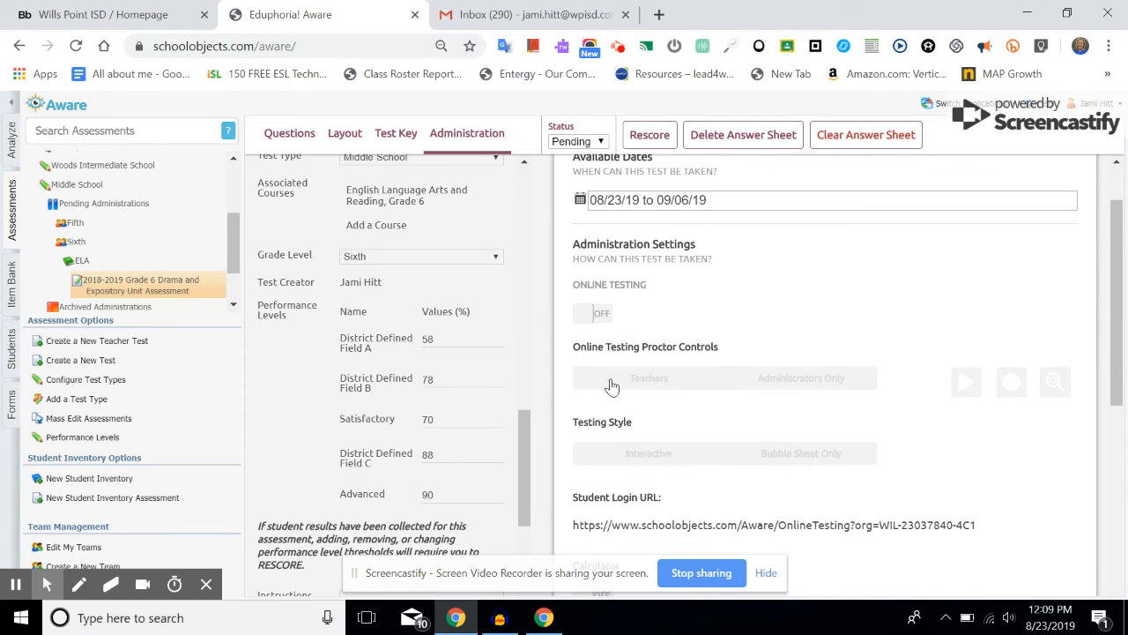
pyautogui.click(589, 315)
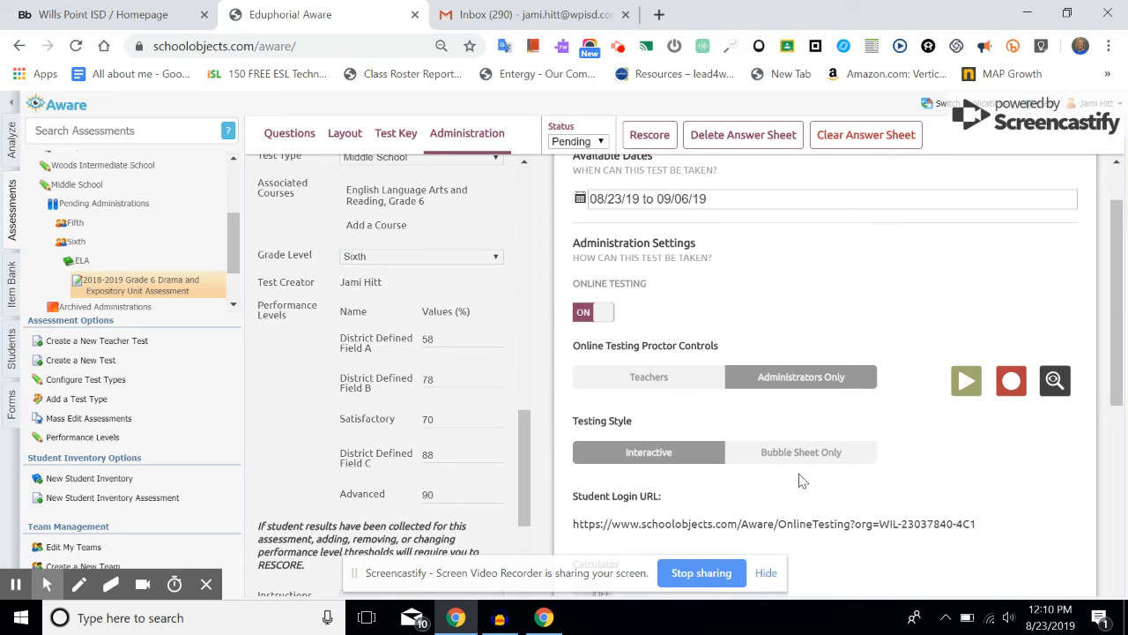
pyautogui.scroll(-3, 802, 481)
pyautogui.scroll(-1, 802, 480)
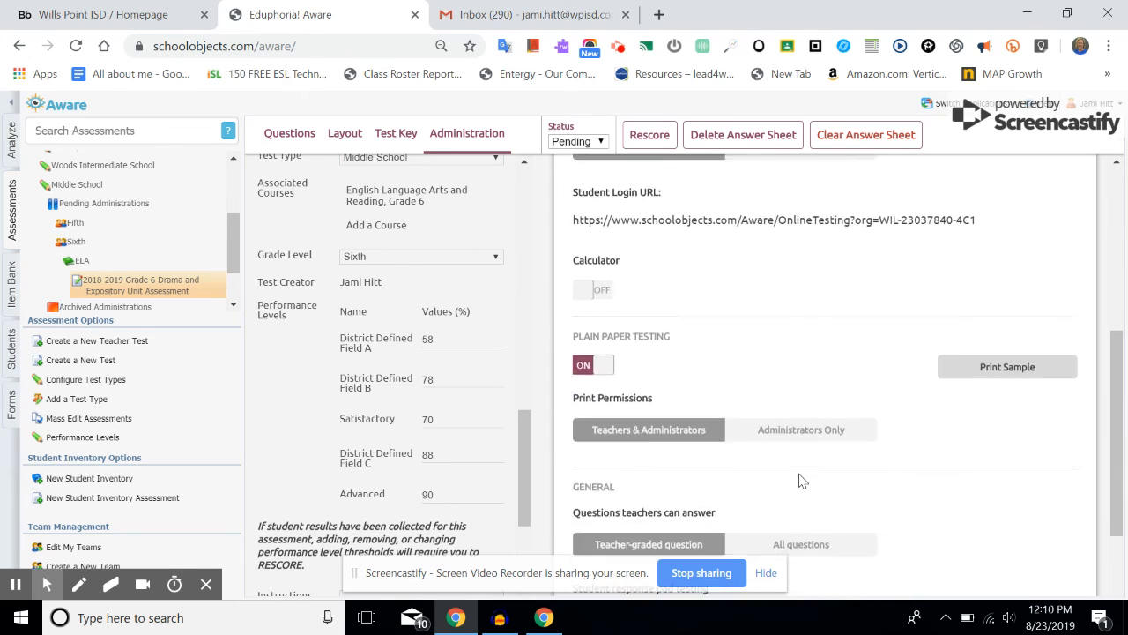
pyautogui.scroll(-1, 802, 480)
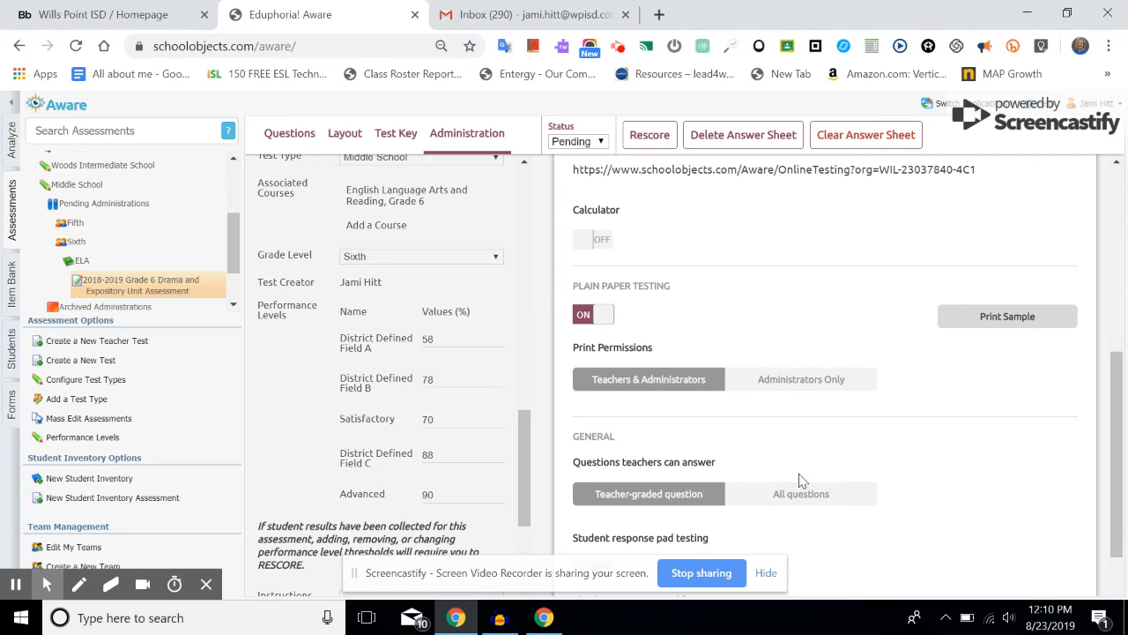
pyautogui.scroll(-2, 802, 480)
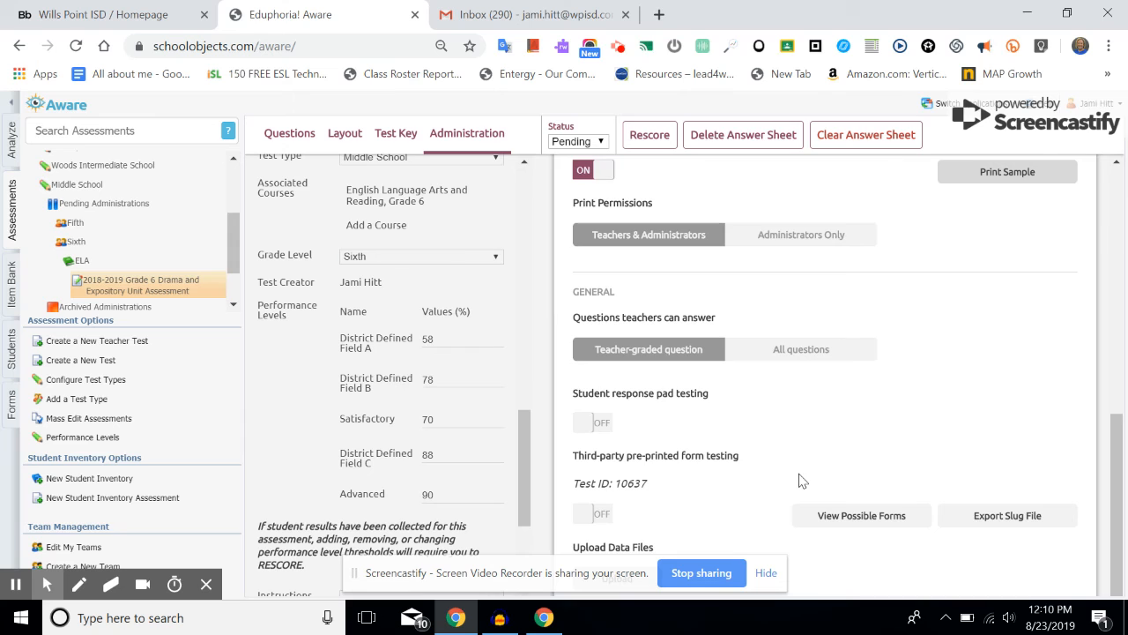
pyautogui.scroll(3, 802, 480)
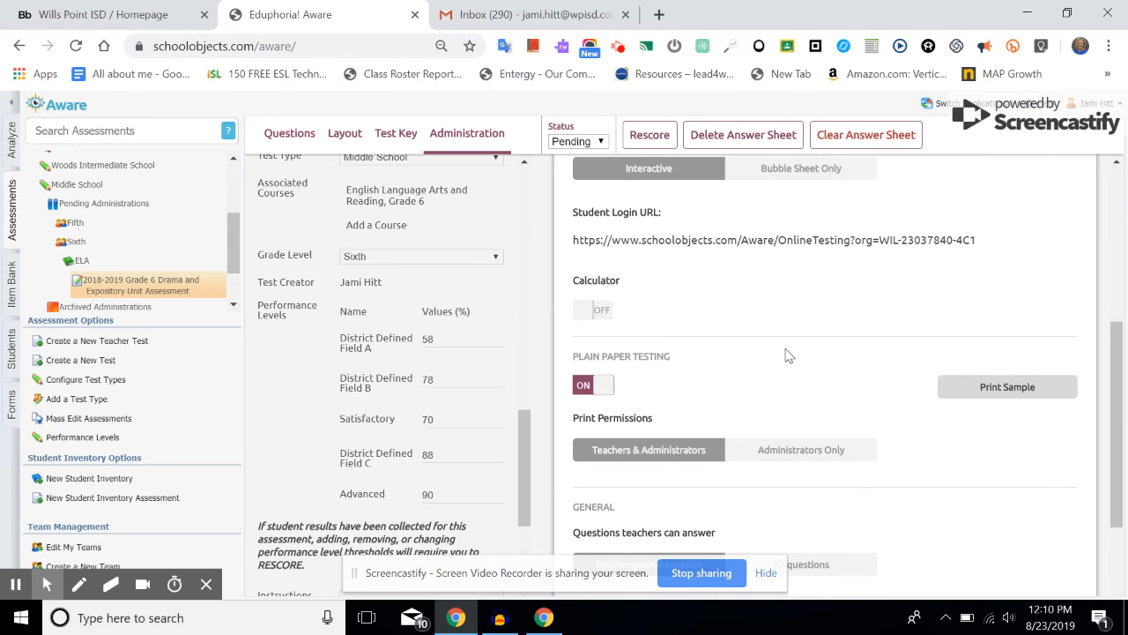
# Step: Set the assessment status to Active, then open and close the Print Answer Document window
pyautogui.click(602, 143)
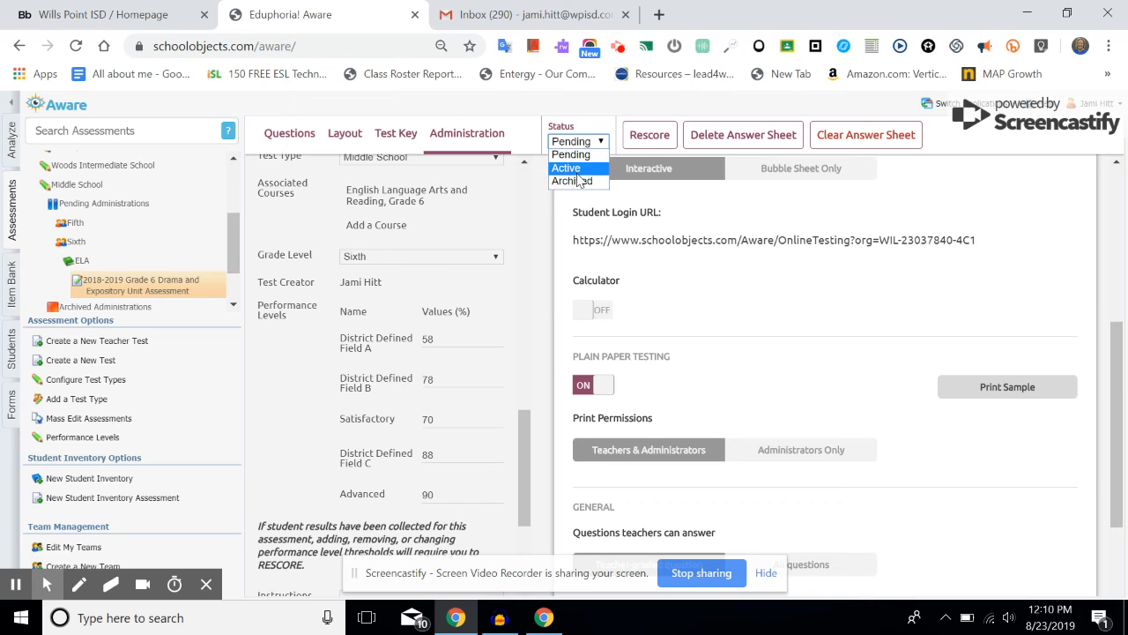
pyautogui.click(577, 170)
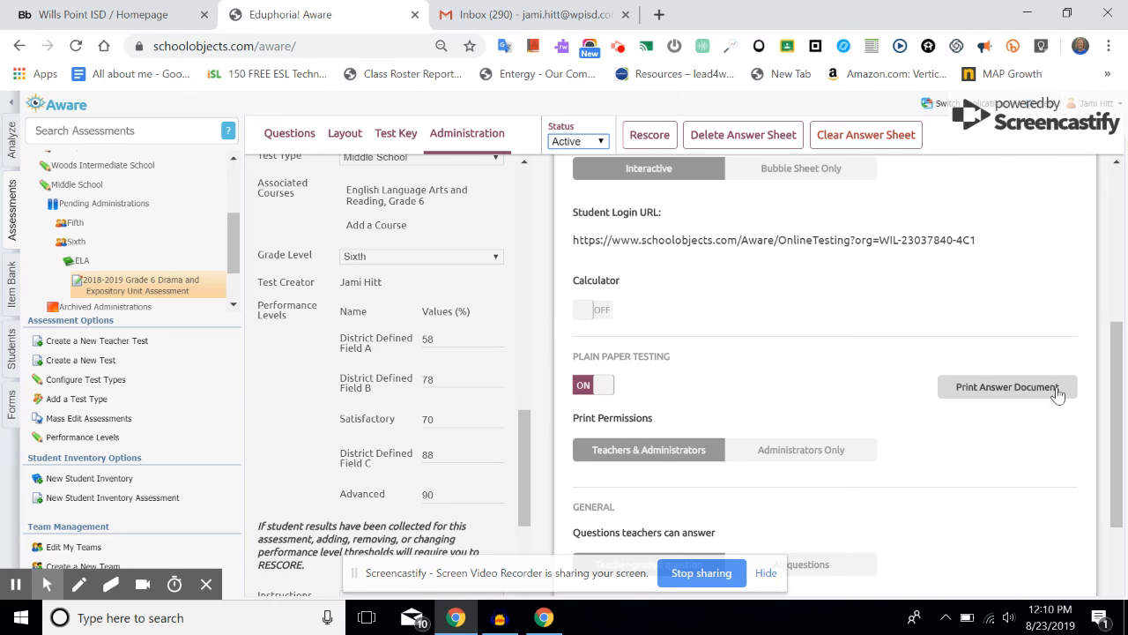
pyautogui.click(989, 392)
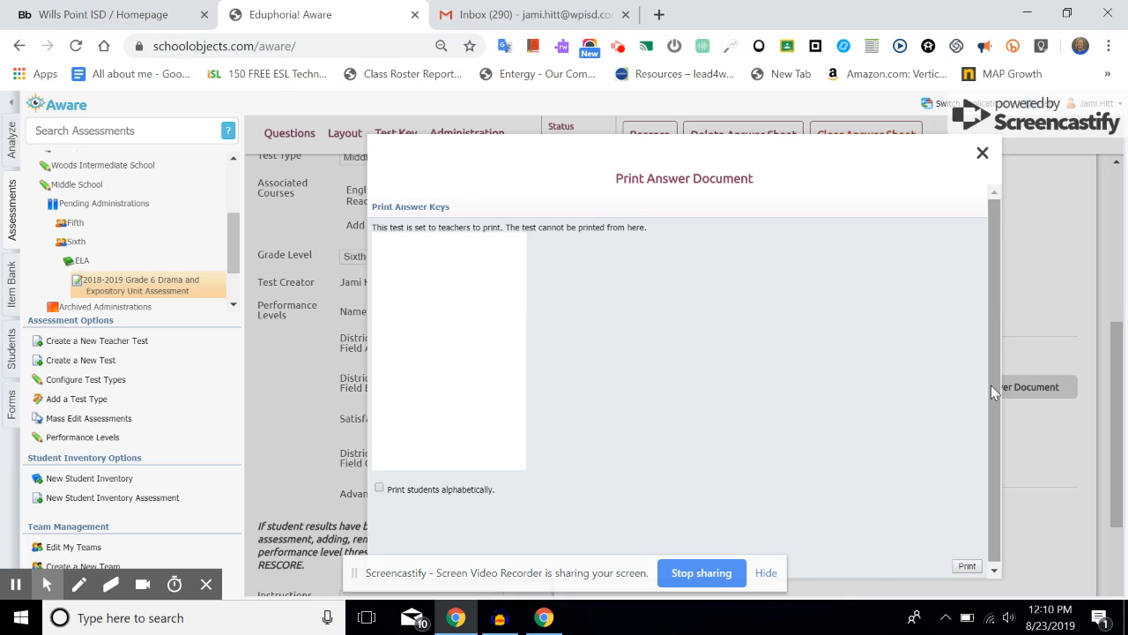
pyautogui.click(982, 155)
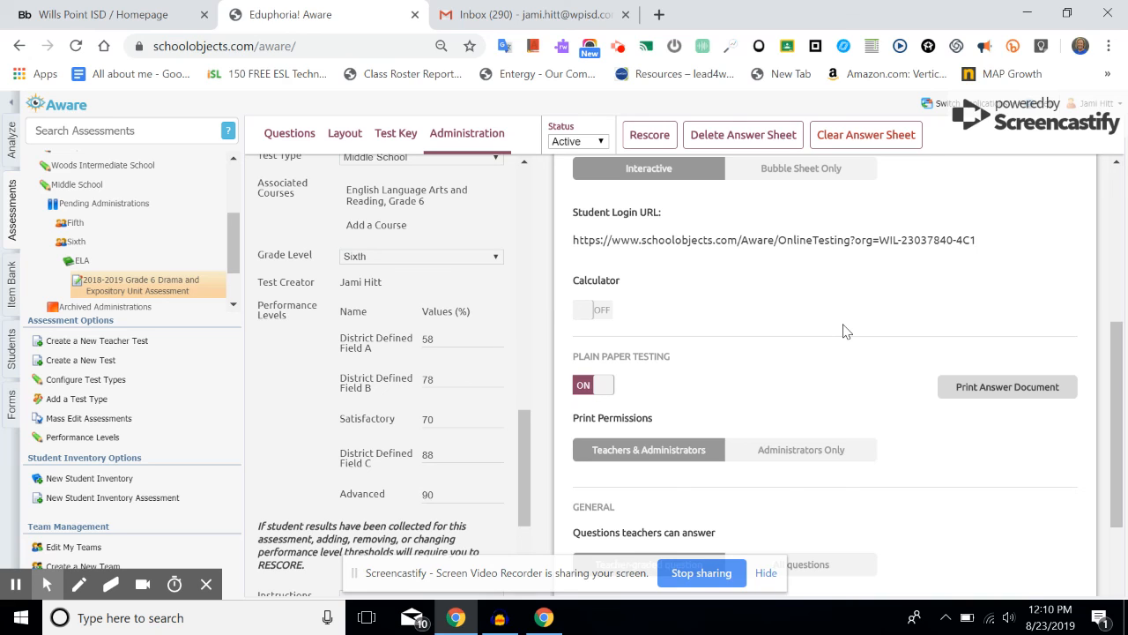
pyautogui.scroll(4, 844, 331)
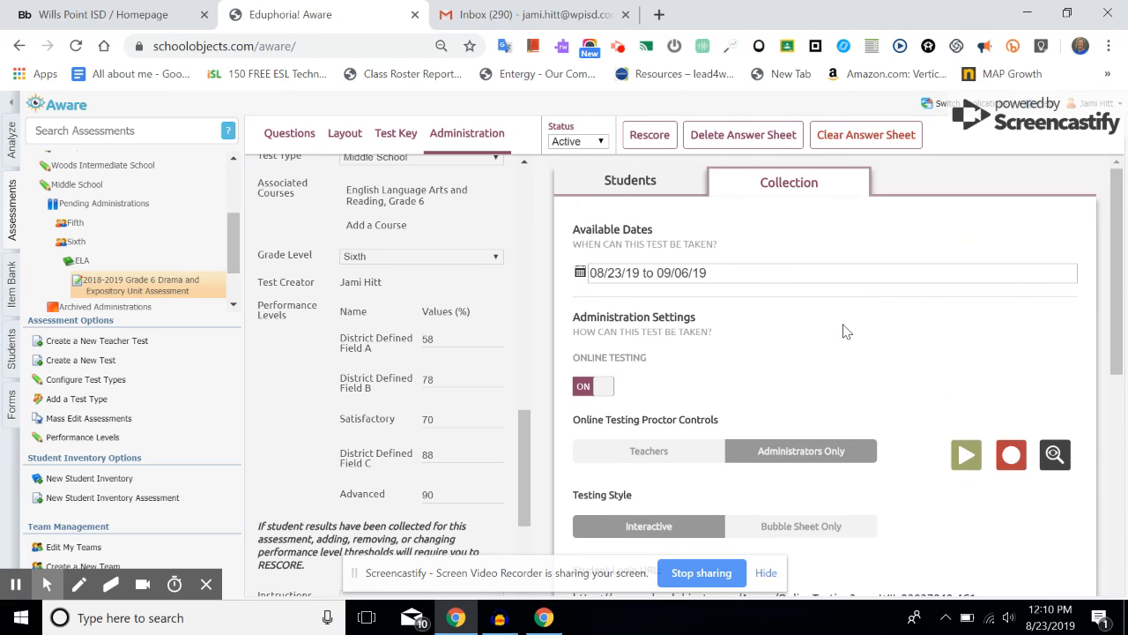